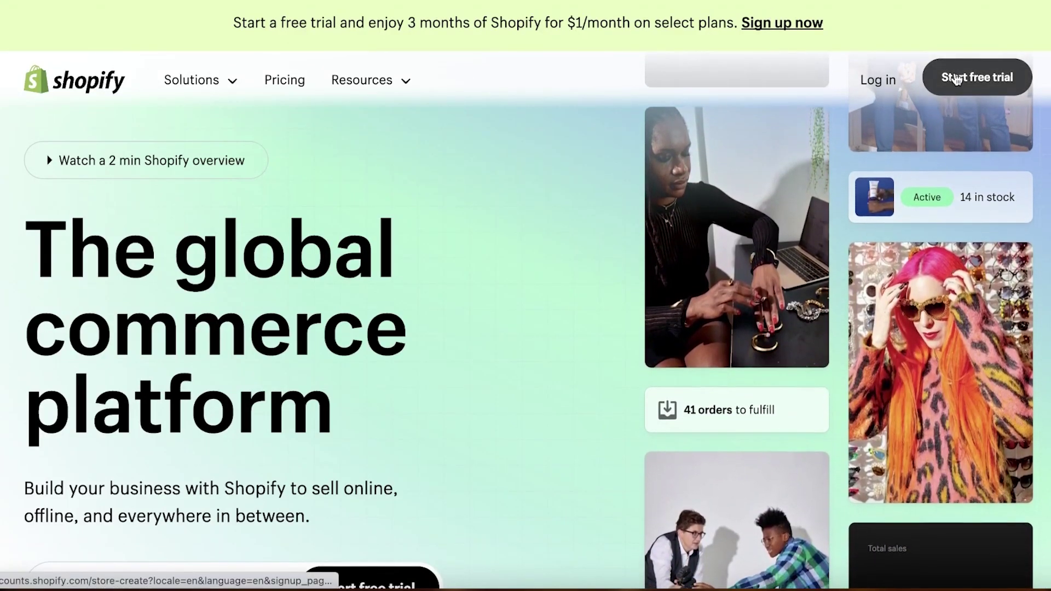
Start a free trial, skip the onboarding questions, confirm the location and create the Shopify ID by email.
{"action": "left_click", "coordinate": [955, 79]}
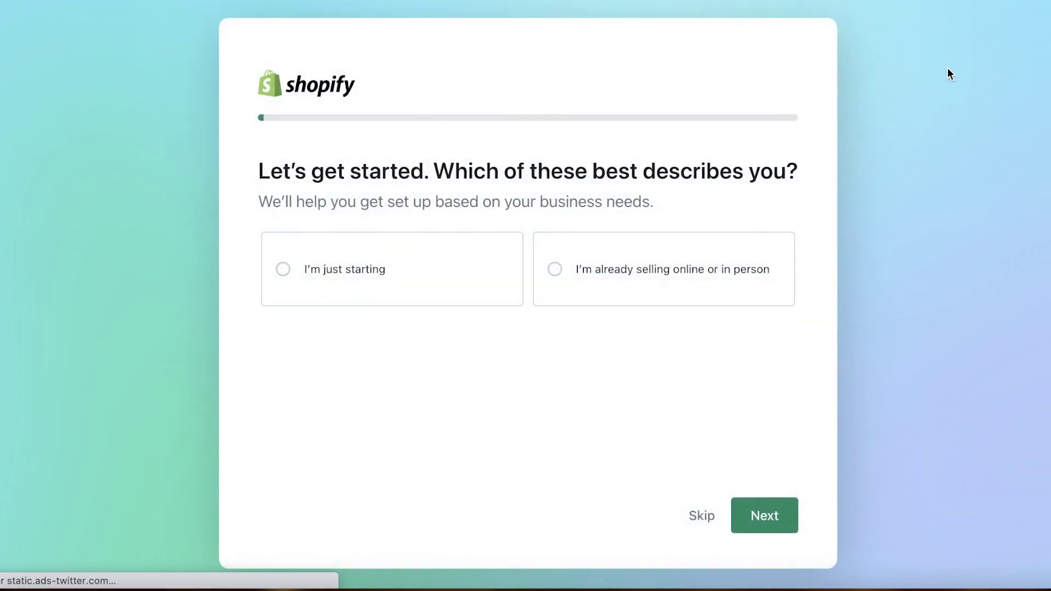
{"action": "left_click", "coordinate": [701, 518]}
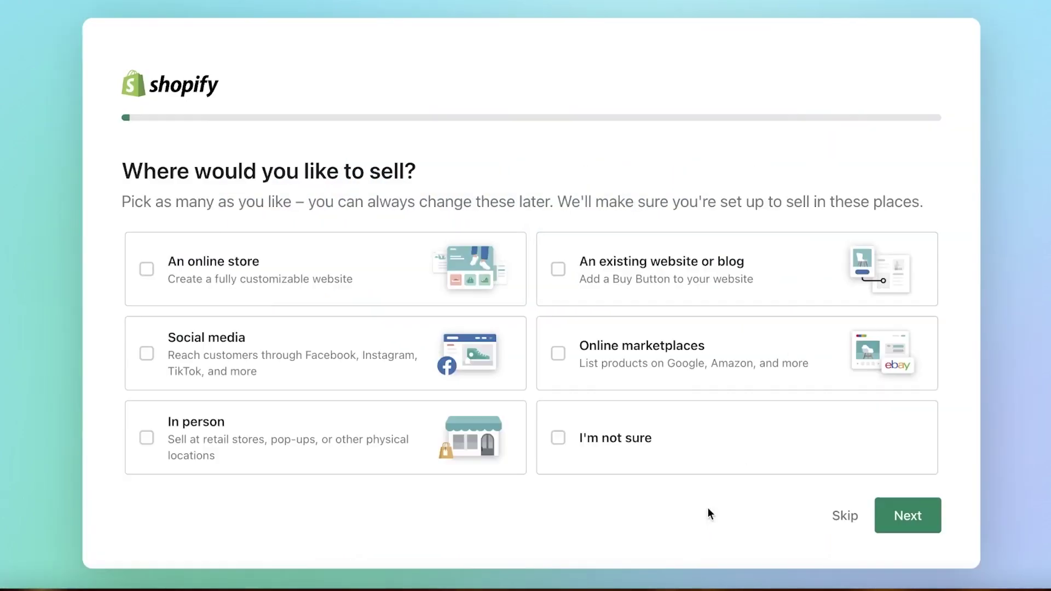
{"action": "left_click", "coordinate": [835, 513]}
{"action": "left_click", "coordinate": [835, 512]}
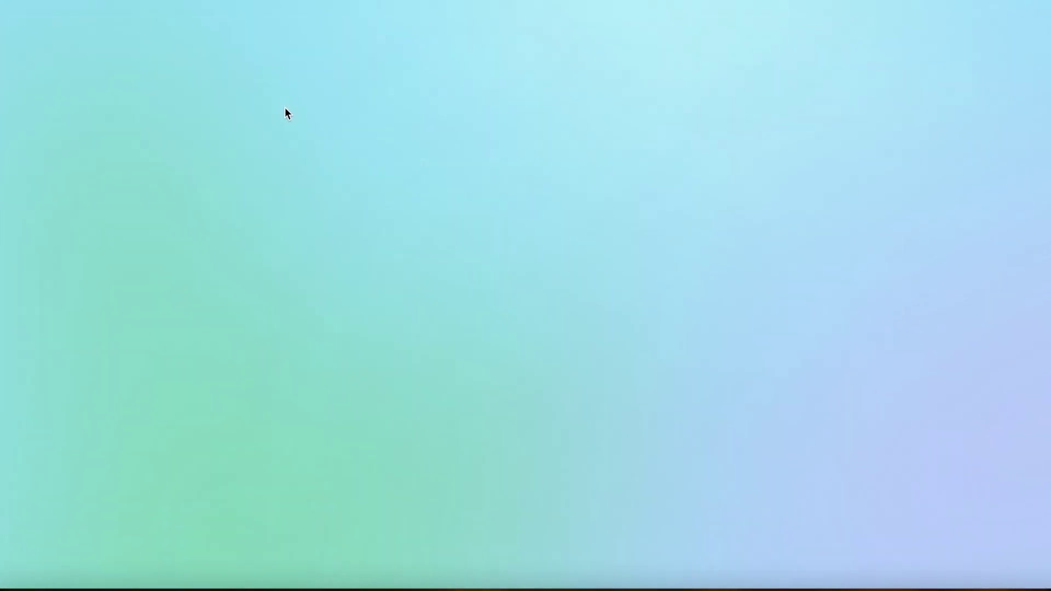
{"action": "left_click", "coordinate": [608, 390]}
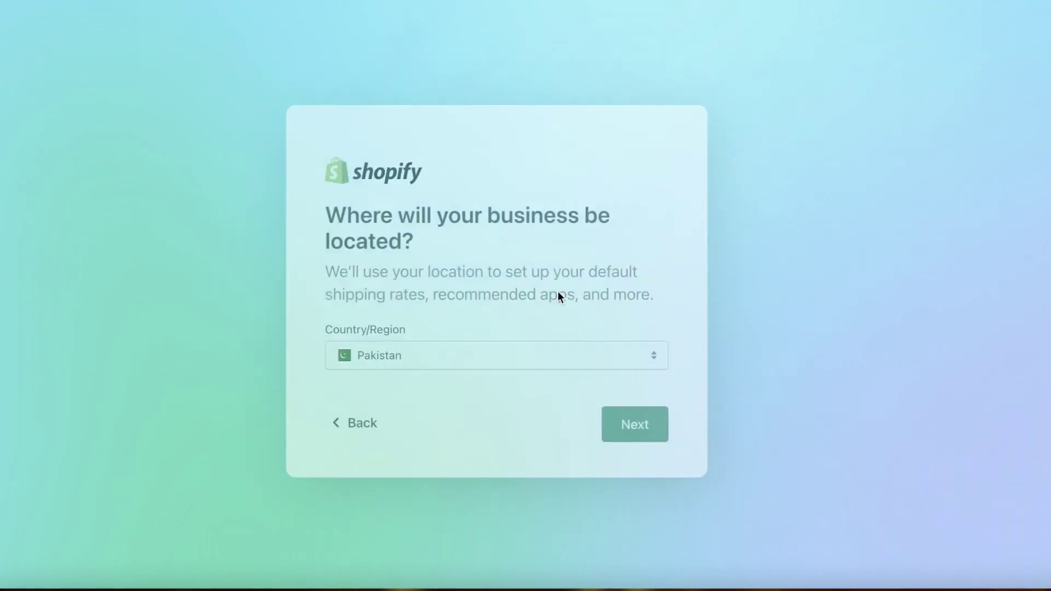
{"action": "left_click", "coordinate": [660, 433]}
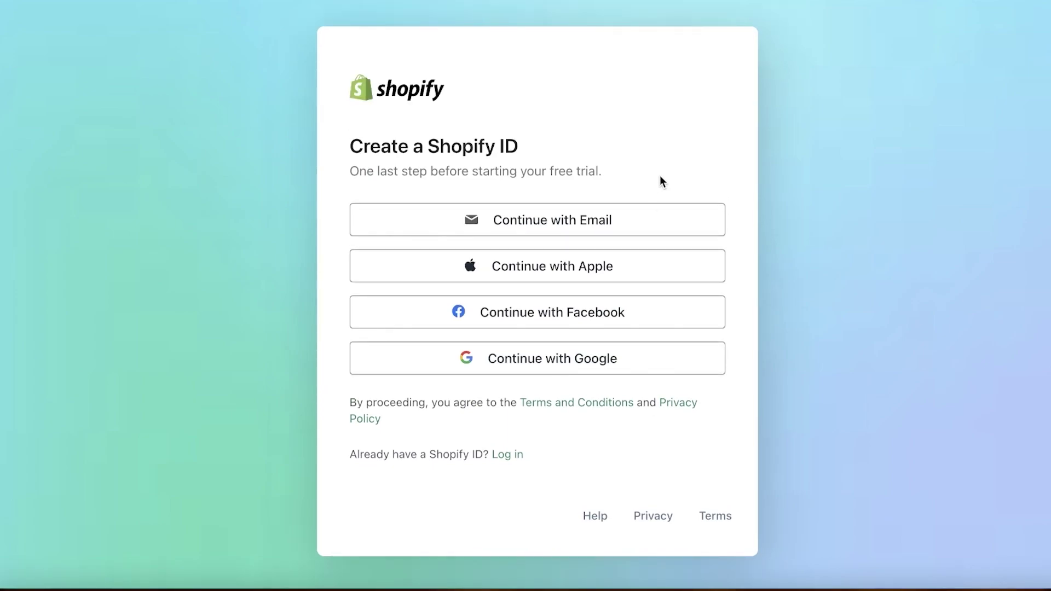
{"action": "left_click", "coordinate": [601, 220]}
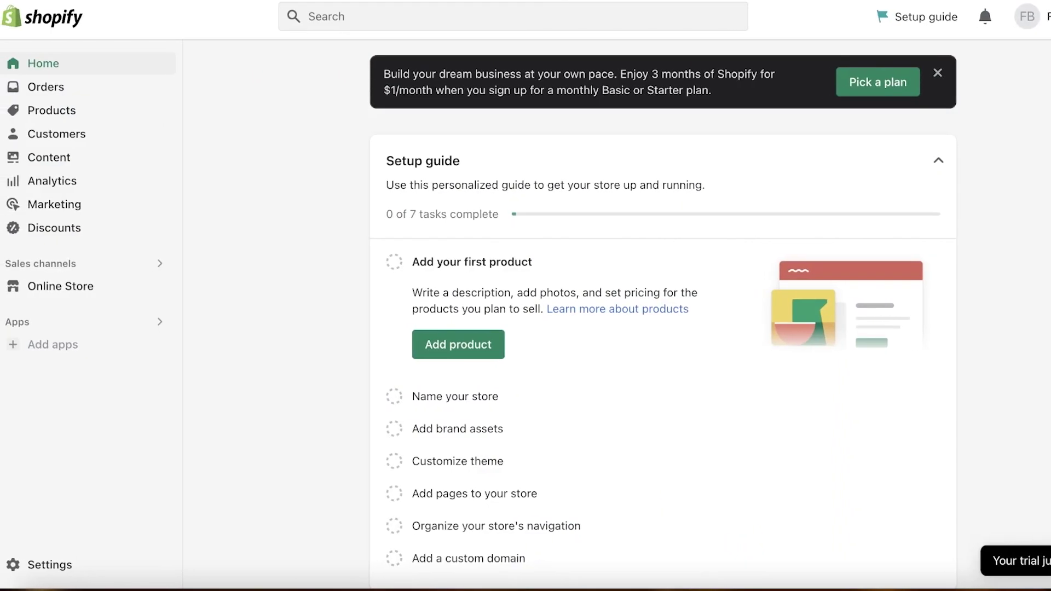
Close the dark Pick a plan banner at the top of the admin Home page.
{"action": "left_click", "coordinate": [937, 71]}
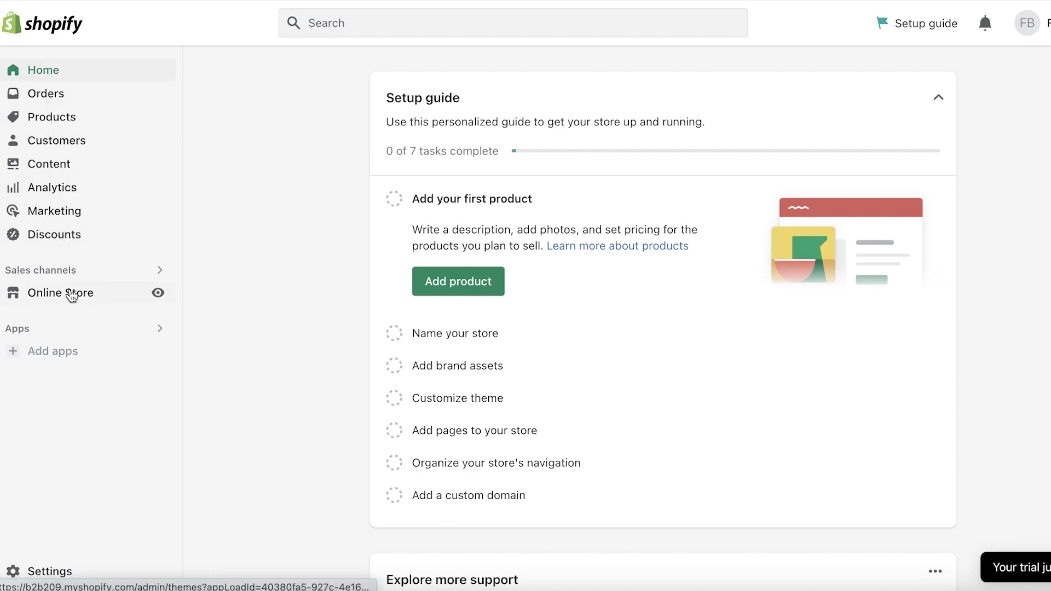
Review the Online Store themes page with Dawn current, then go to Pick a plan.
{"action": "left_click", "coordinate": [127, 304]}
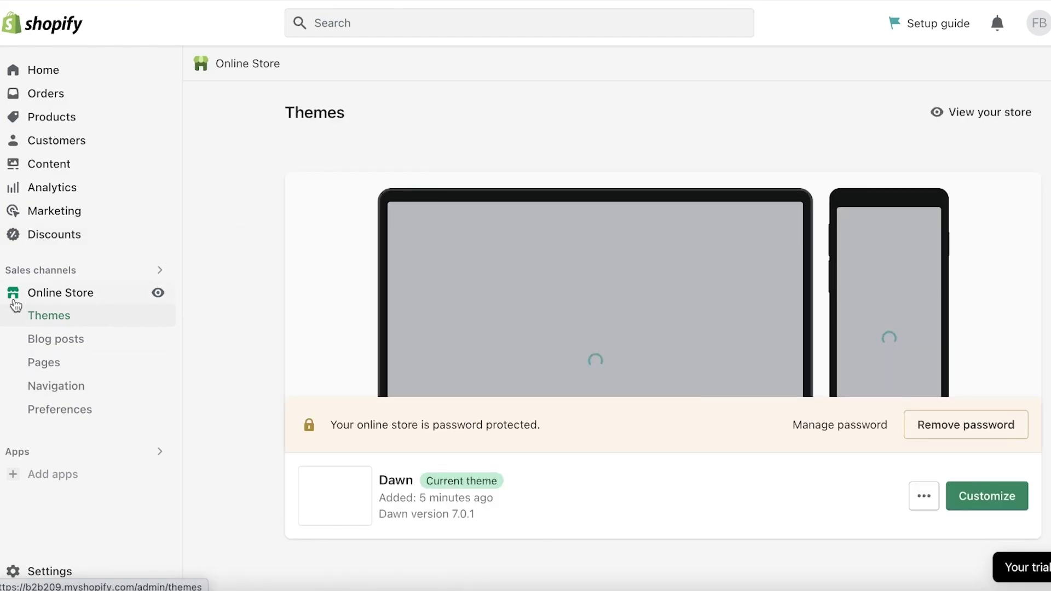
{"action": "scroll", "coordinate": [488, 331], "scroll_direction": "down", "scroll_amount": 2}
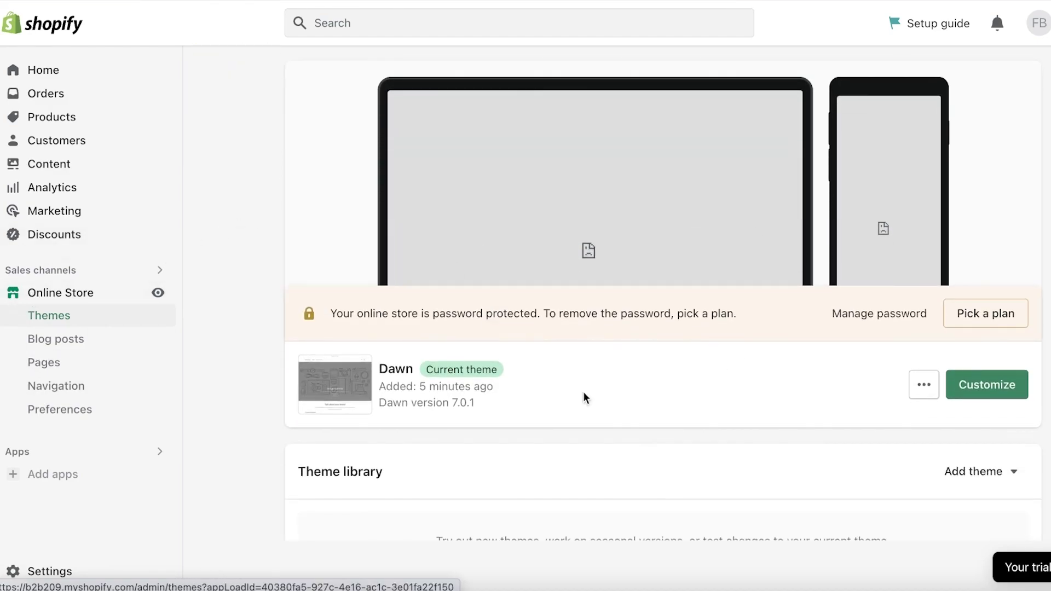
{"action": "scroll", "coordinate": [534, 361], "scroll_direction": "down", "scroll_amount": 4}
{"action": "scroll", "coordinate": [492, 290], "scroll_direction": "up", "scroll_amount": 3}
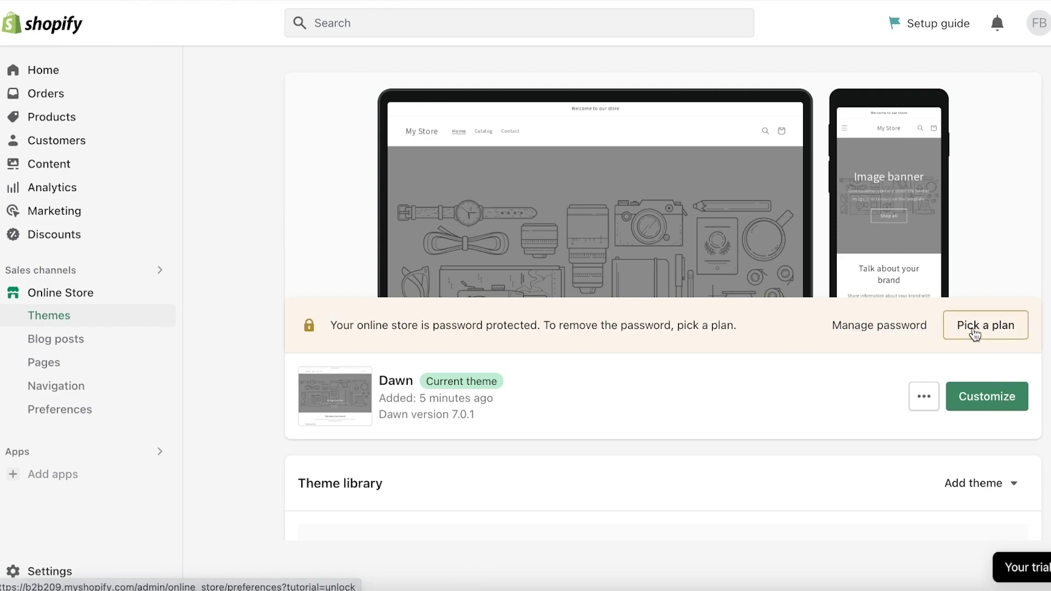
{"action": "left_click", "coordinate": [967, 330]}
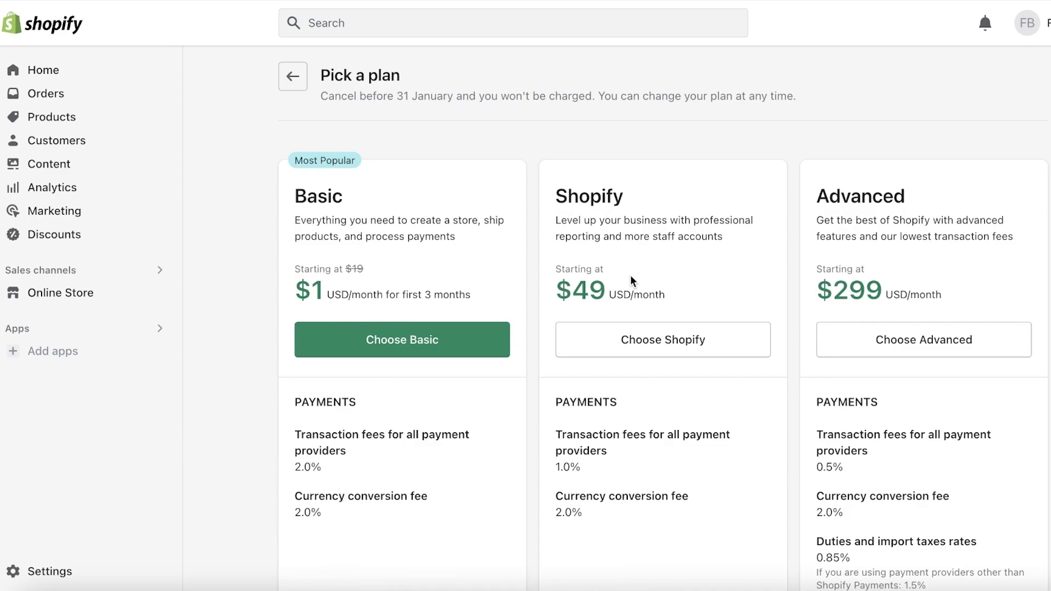
Compare the Basic, Shopify and Advanced plans, then choose the Basic plan.
{"action": "scroll", "coordinate": [522, 276], "scroll_direction": "down", "scroll_amount": 1}
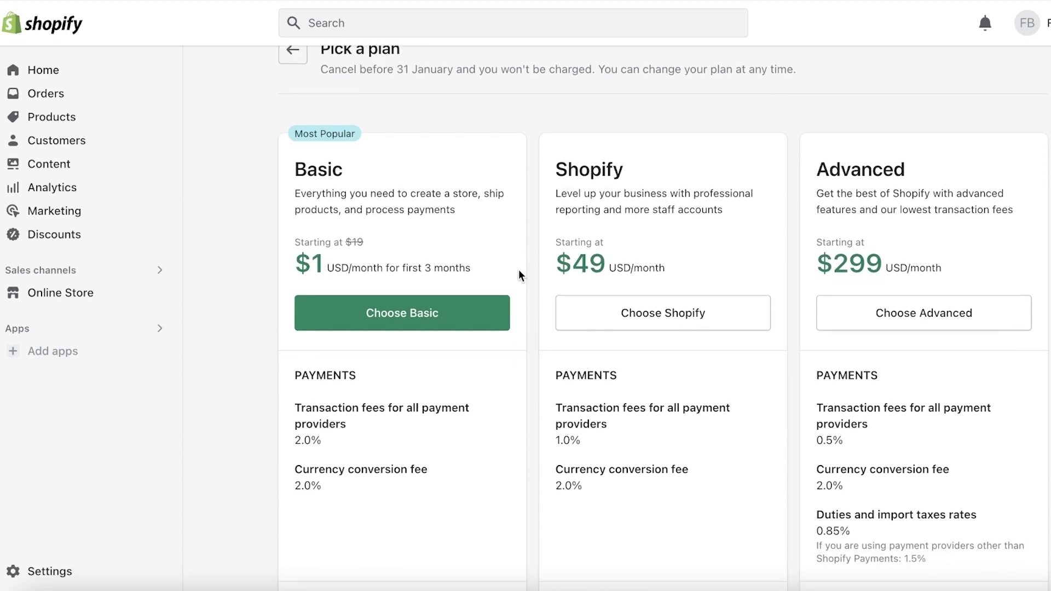
{"action": "scroll", "coordinate": [476, 246], "scroll_direction": "down", "scroll_amount": 2}
{"action": "scroll", "coordinate": [436, 213], "scroll_direction": "up", "scroll_amount": 1}
{"action": "scroll", "coordinate": [429, 230], "scroll_direction": "down", "scroll_amount": 10}
{"action": "scroll", "coordinate": [425, 237], "scroll_direction": "up", "scroll_amount": 8}
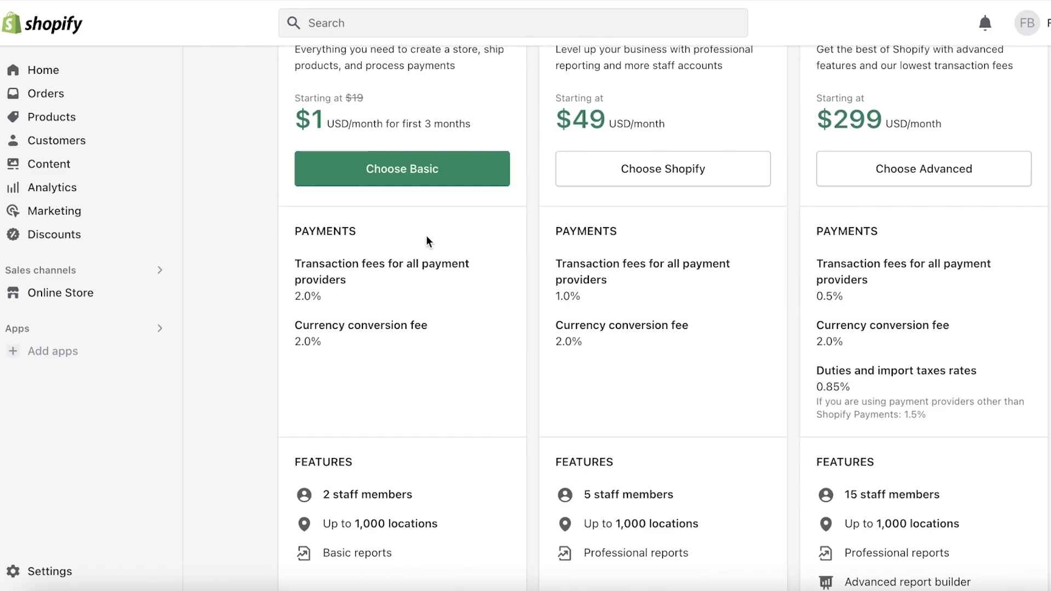
{"action": "scroll", "coordinate": [426, 237], "scroll_direction": "down", "scroll_amount": 1}
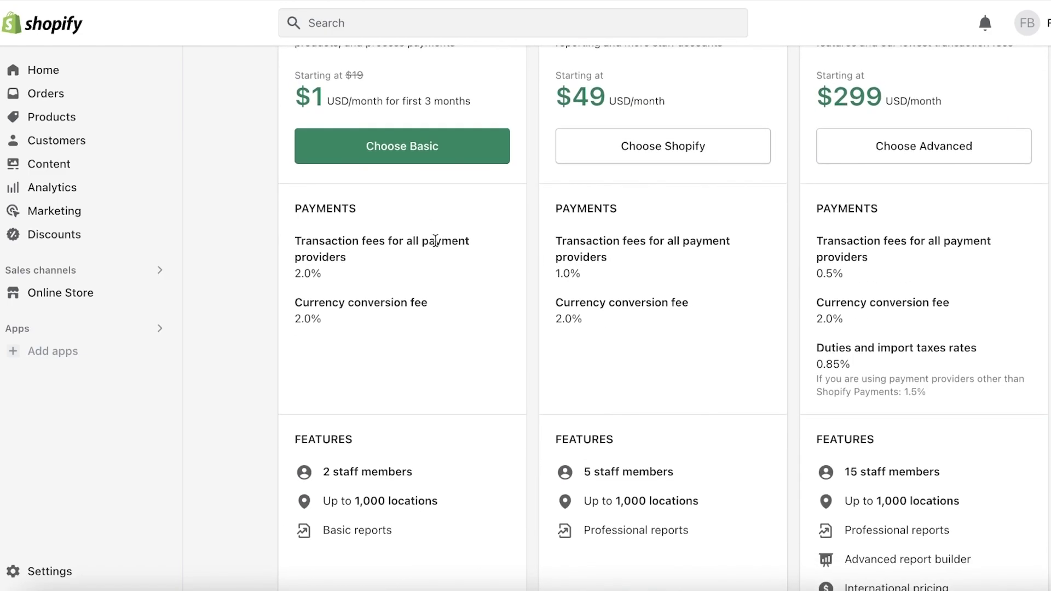
{"action": "scroll", "coordinate": [438, 242], "scroll_direction": "up", "scroll_amount": 7}
{"action": "scroll", "coordinate": [444, 252], "scroll_direction": "down", "scroll_amount": 5}
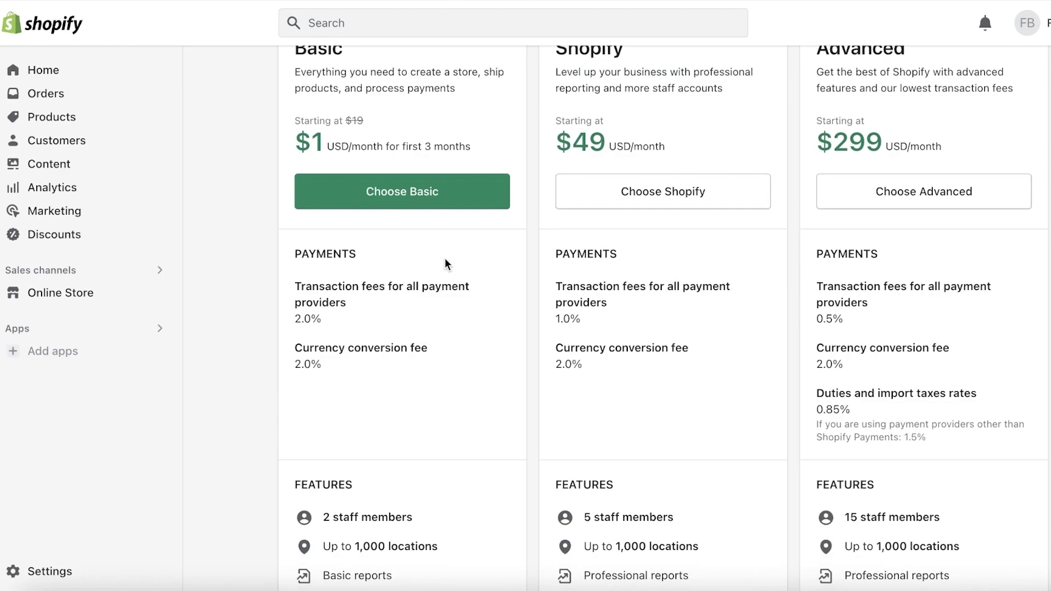
{"action": "scroll", "coordinate": [442, 263], "scroll_direction": "down", "scroll_amount": 8}
{"action": "scroll", "coordinate": [438, 268], "scroll_direction": "down", "scroll_amount": 3}
{"action": "scroll", "coordinate": [438, 269], "scroll_direction": "up", "scroll_amount": 1}
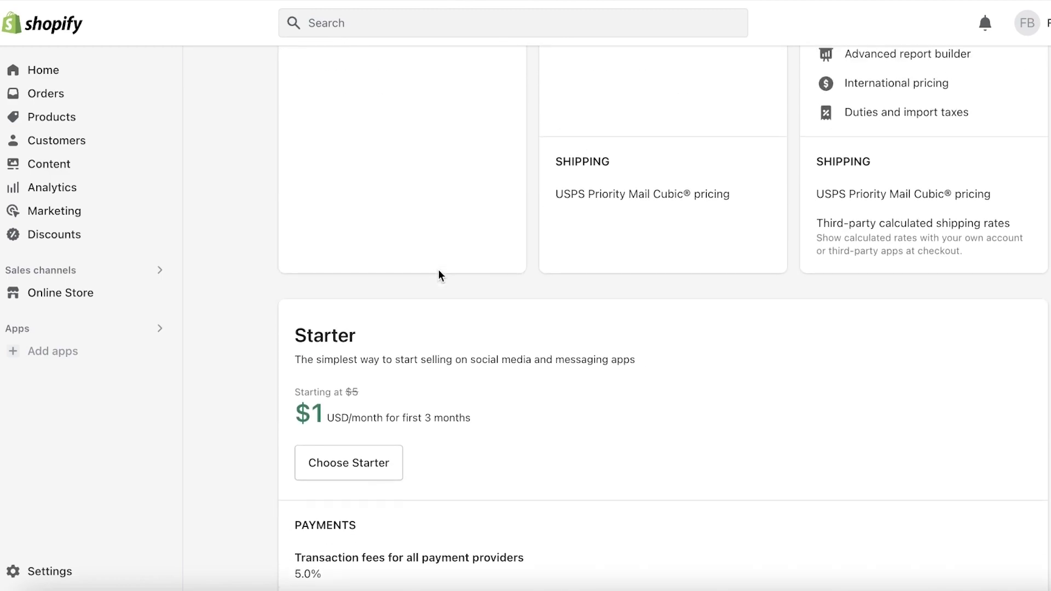
{"action": "scroll", "coordinate": [439, 272], "scroll_direction": "down", "scroll_amount": 6}
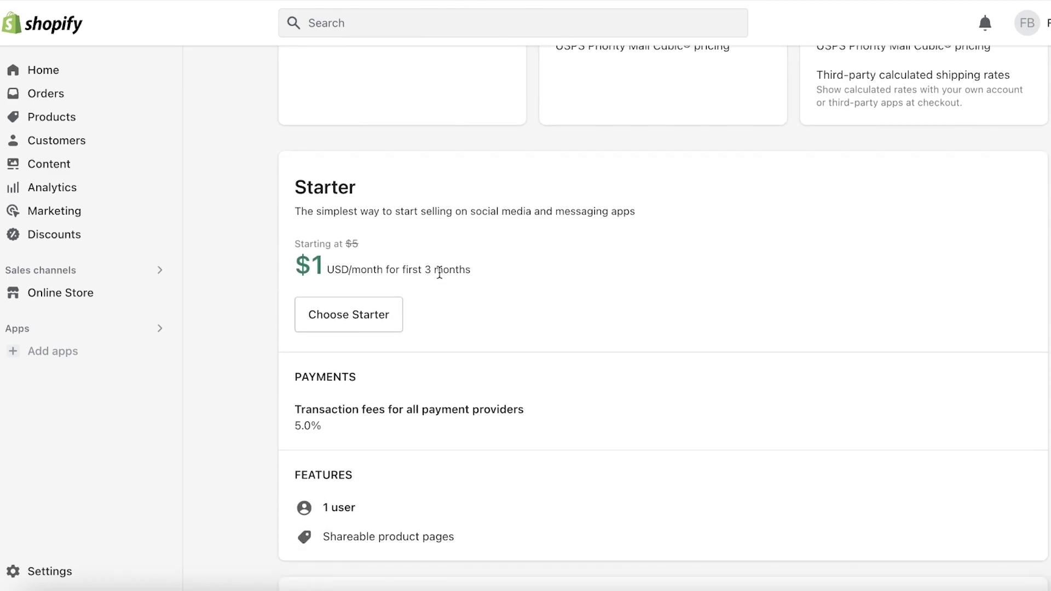
{"action": "scroll", "coordinate": [439, 272], "scroll_direction": "down", "scroll_amount": 4}
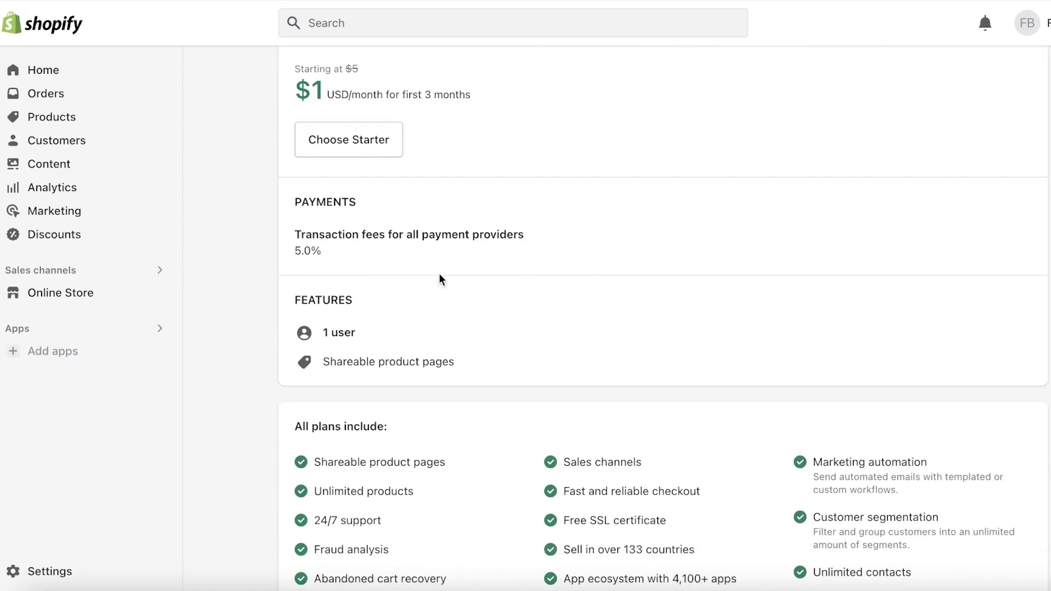
{"action": "scroll", "coordinate": [439, 273], "scroll_direction": "up", "scroll_amount": 12}
{"action": "scroll", "coordinate": [369, 200], "scroll_direction": "up", "scroll_amount": 10}
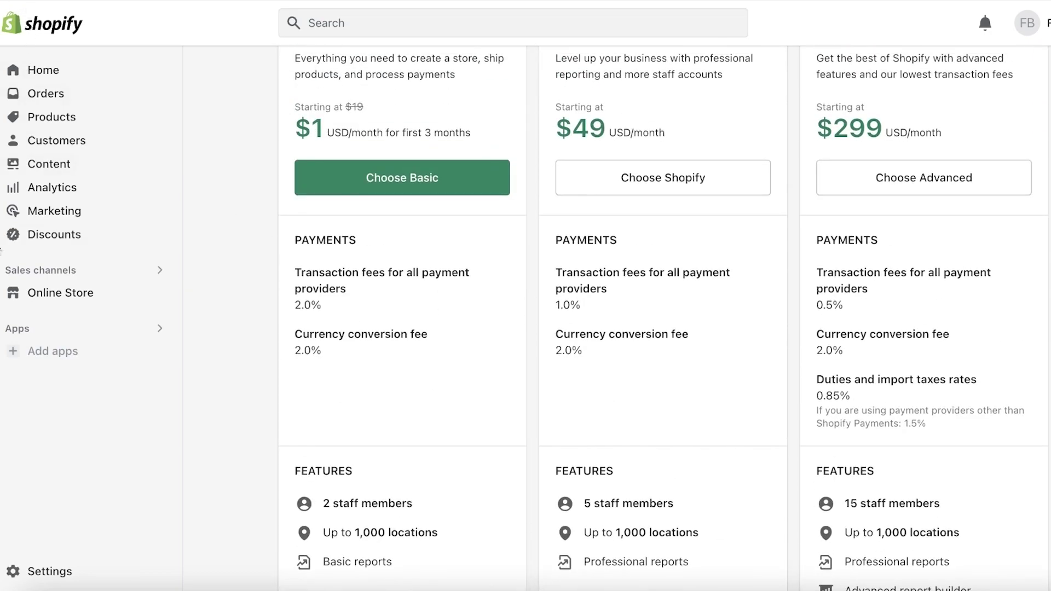
{"action": "left_click", "coordinate": [402, 191]}
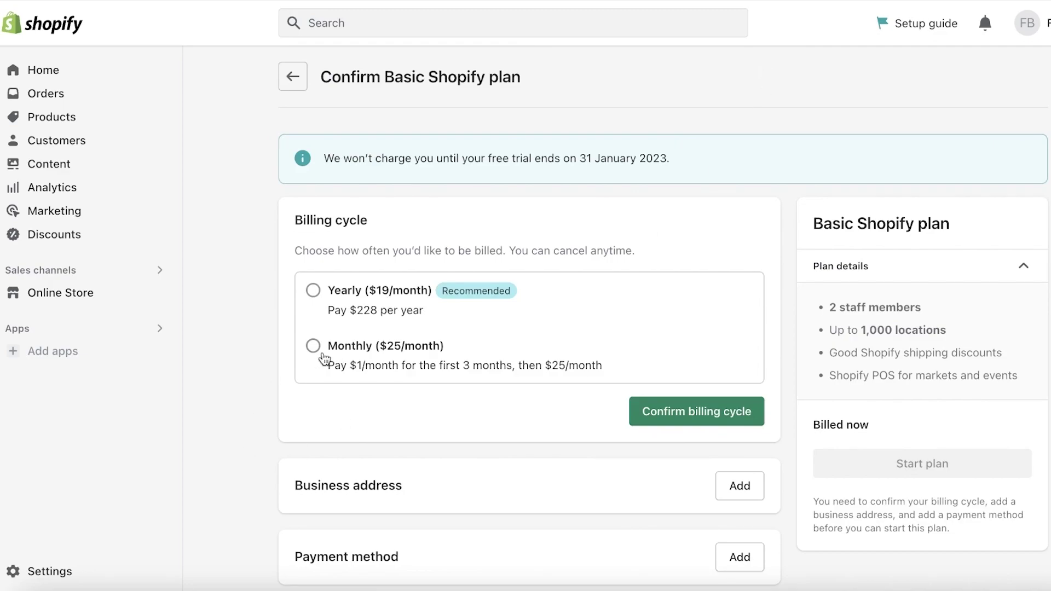
{"action": "scroll", "coordinate": [727, 212], "scroll_direction": "down", "scroll_amount": 2}
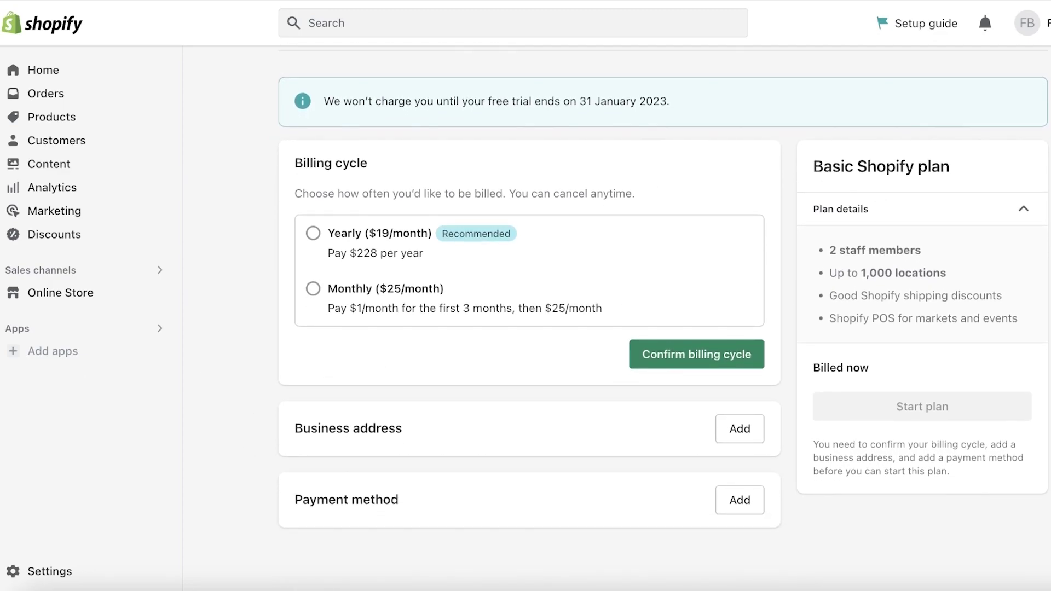
{"action": "left_click", "coordinate": [77, 293]}
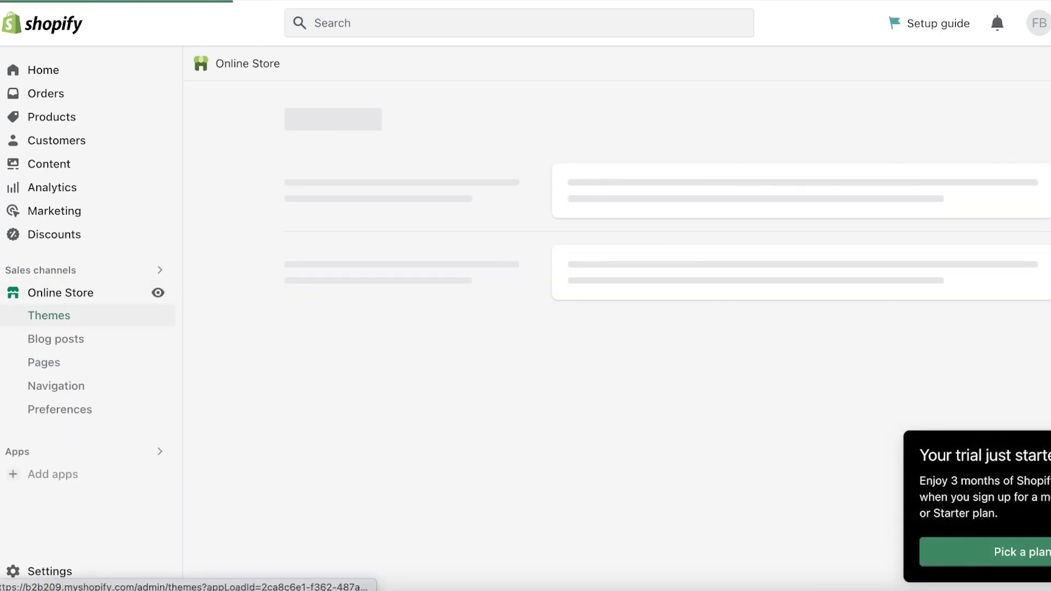
{"action": "scroll", "coordinate": [878, 407], "scroll_direction": "down", "scroll_amount": 5}
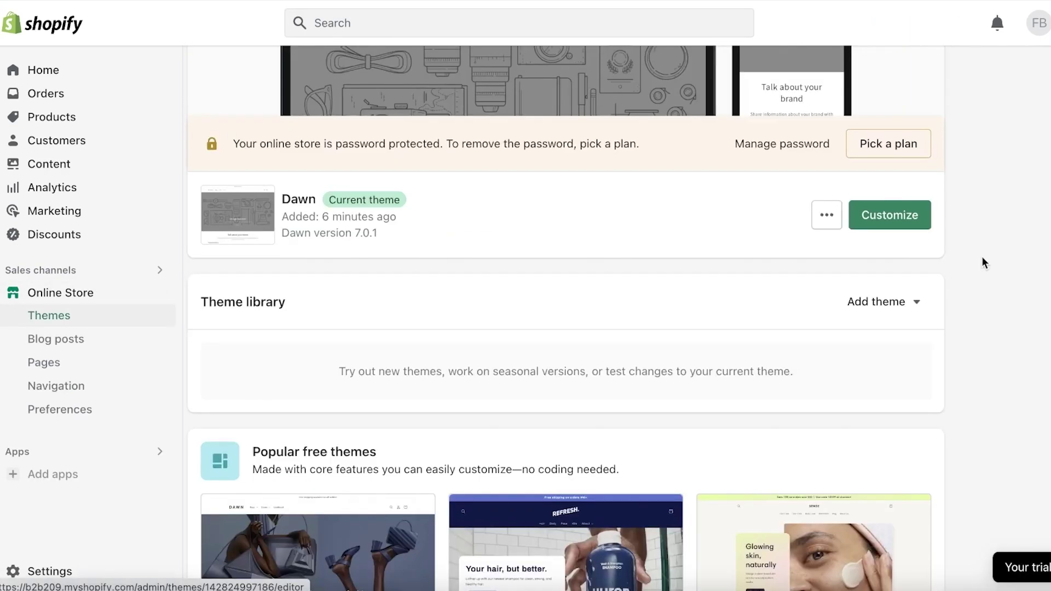
{"action": "left_click", "coordinate": [980, 258]}
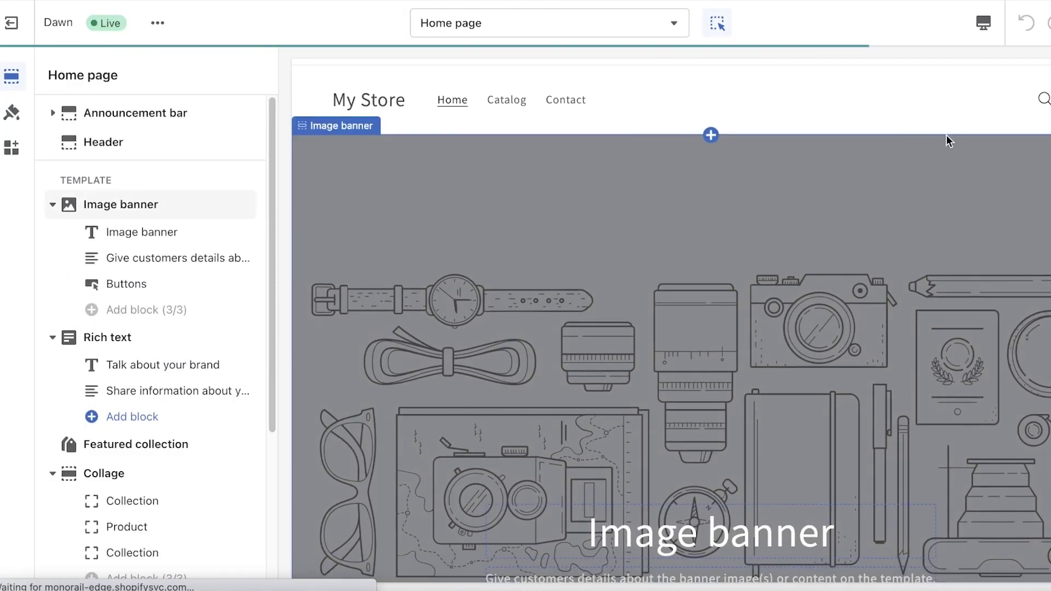
{"action": "scroll", "coordinate": [626, 269], "scroll_direction": "down", "scroll_amount": 3}
{"action": "left_click", "coordinate": [625, 266]}
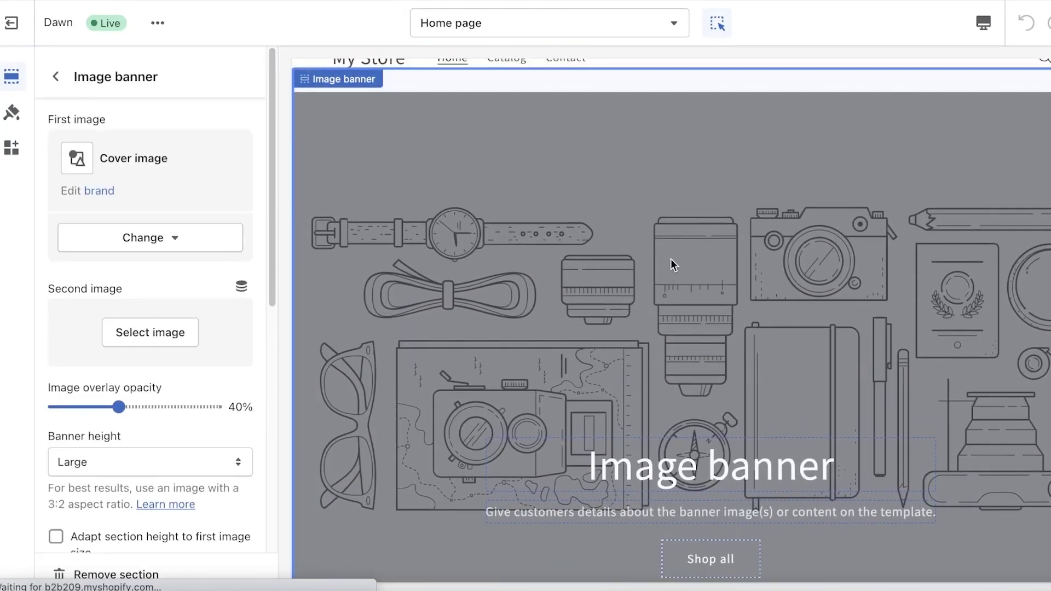
{"action": "scroll", "coordinate": [399, 140], "scroll_direction": "up", "scroll_amount": 2}
{"action": "left_click", "coordinate": [381, 133]}
{"action": "left_click", "coordinate": [376, 132]}
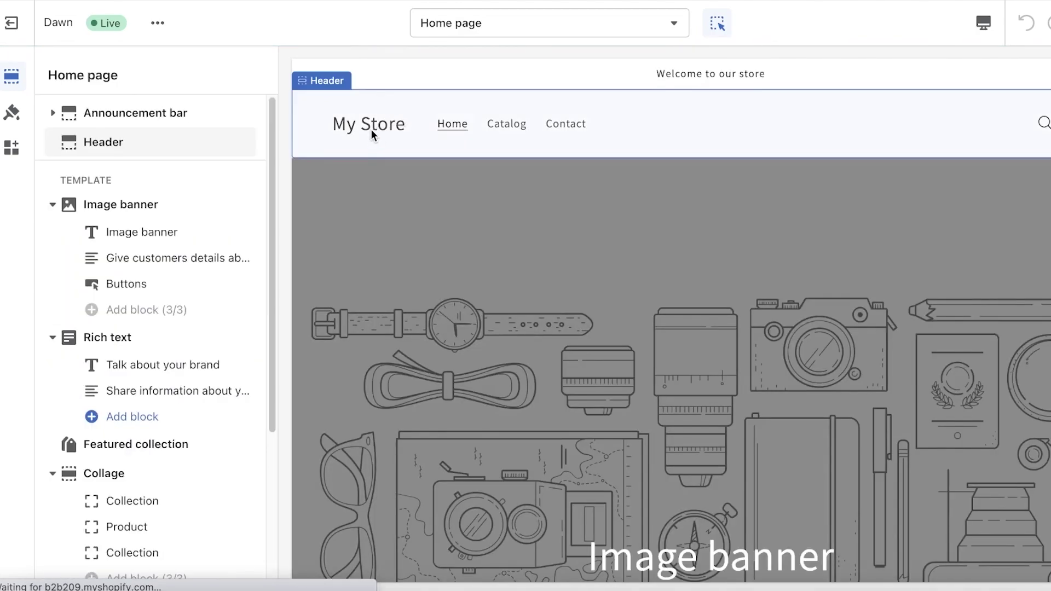
{"action": "left_click", "coordinate": [371, 131]}
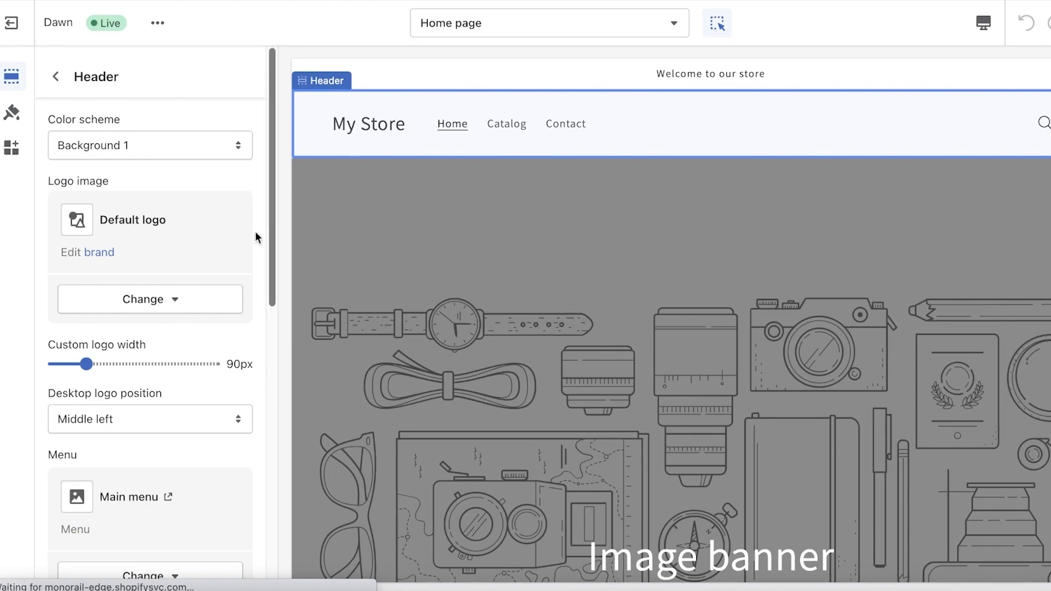
{"action": "scroll", "coordinate": [121, 328], "scroll_direction": "down", "scroll_amount": 5}
{"action": "scroll", "coordinate": [104, 369], "scroll_direction": "down", "scroll_amount": 6}
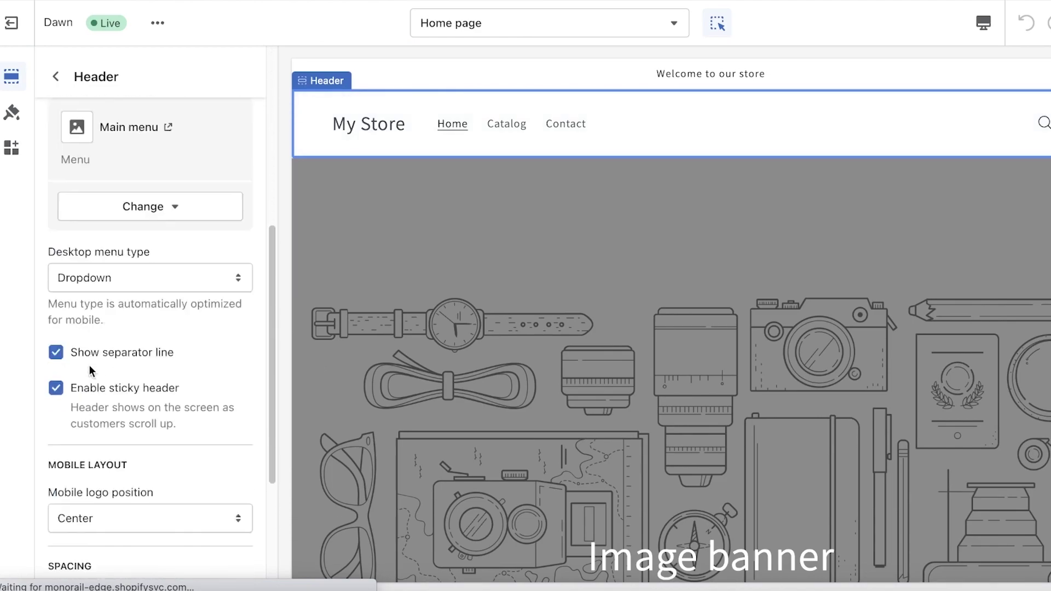
{"action": "right_click", "coordinate": [362, 128]}
{"action": "left_click", "coordinate": [348, 126]}
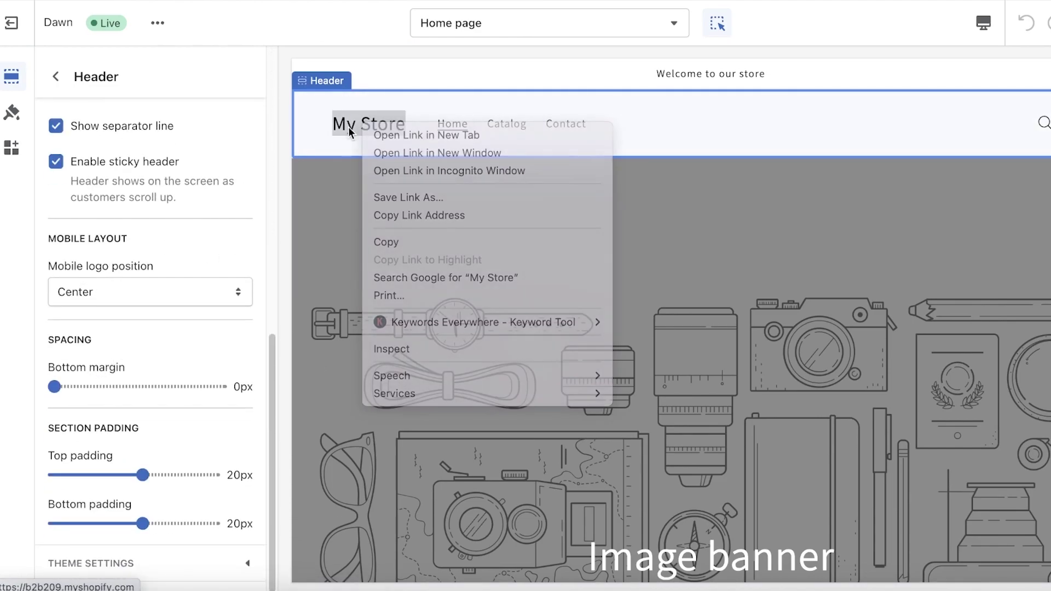
{"action": "right_click", "coordinate": [349, 123]}
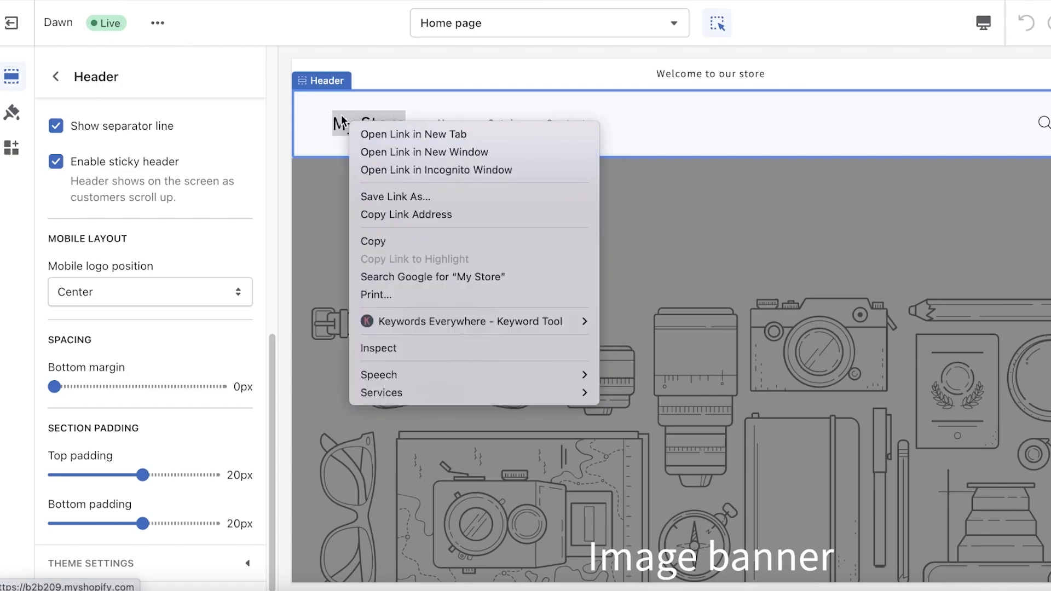
{"action": "left_click", "coordinate": [340, 113]}
{"action": "left_click", "coordinate": [56, 76]}
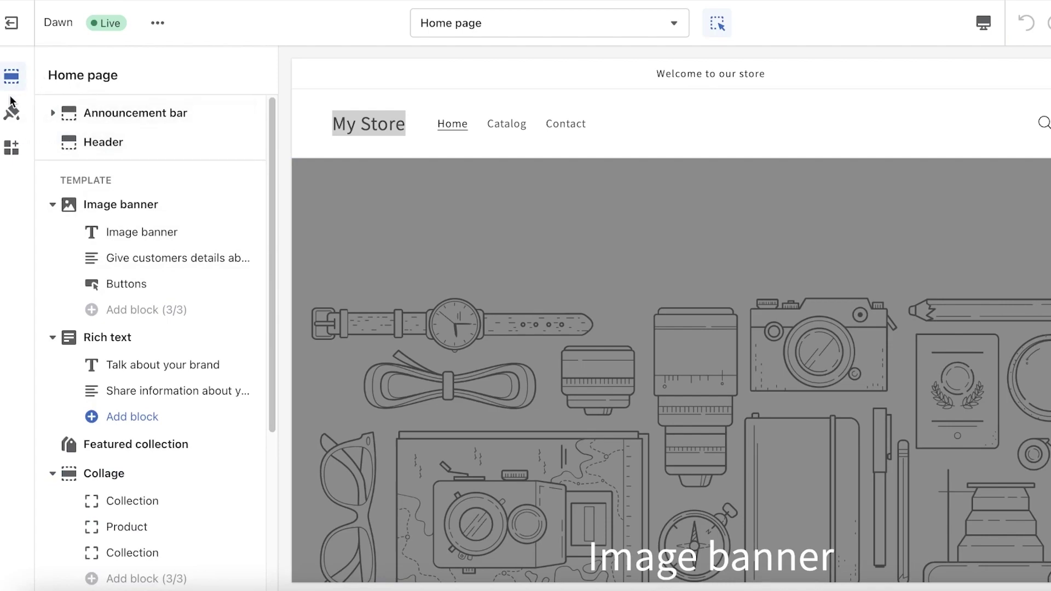
{"action": "left_click", "coordinate": [158, 23]}
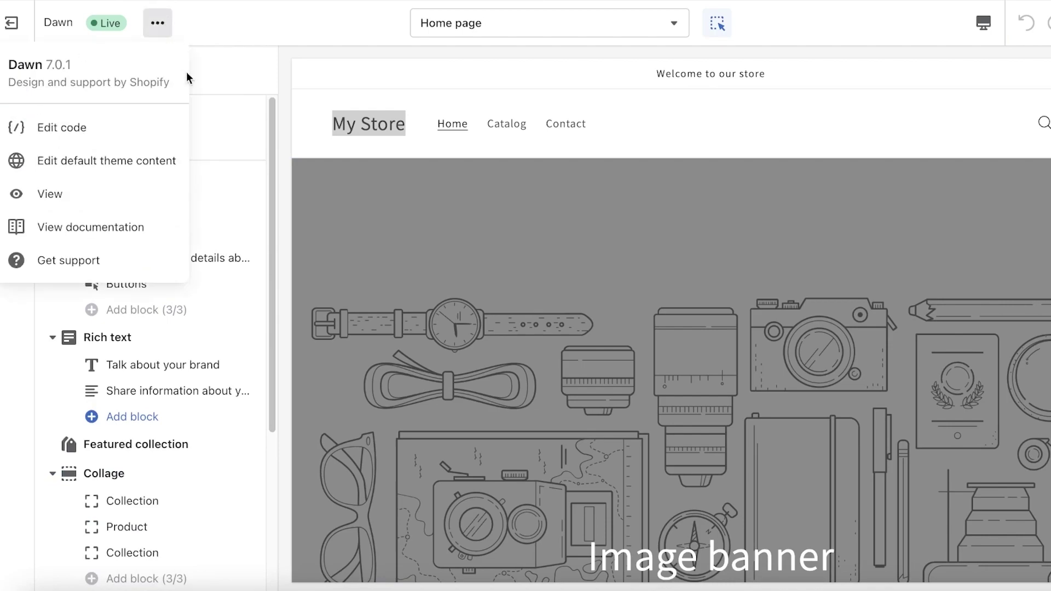
{"action": "scroll", "coordinate": [186, 334], "scroll_direction": "down", "scroll_amount": 5}
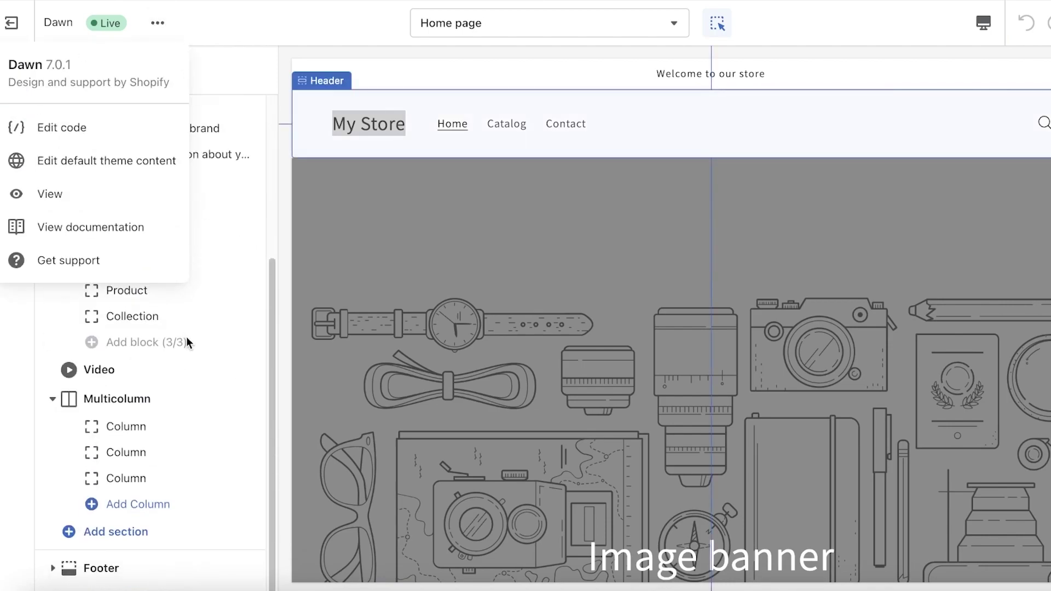
{"action": "scroll", "coordinate": [134, 462], "scroll_direction": "up", "scroll_amount": 10}
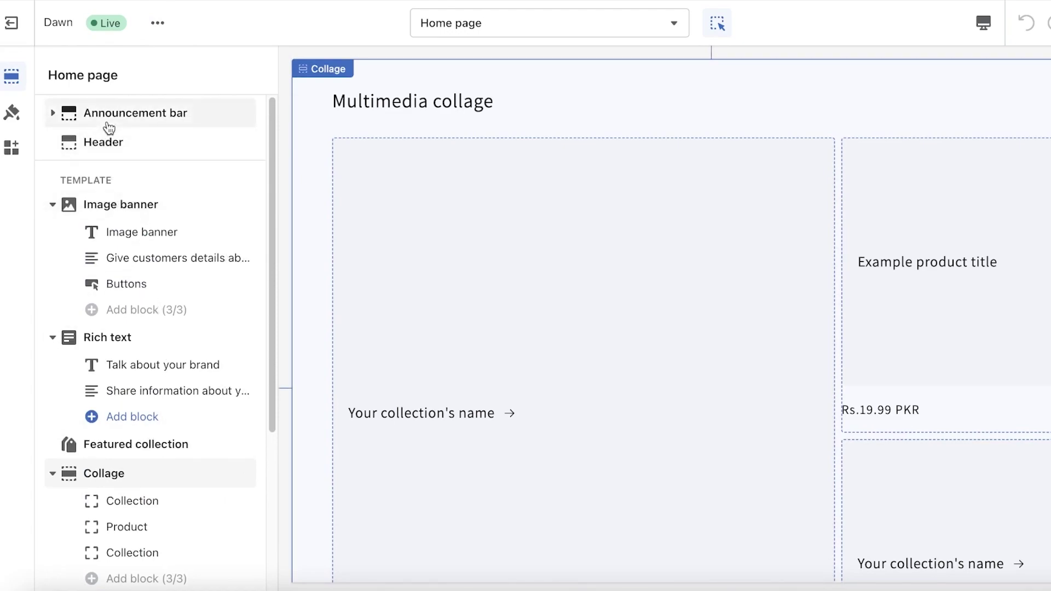
{"action": "left_click", "coordinate": [74, 119]}
{"action": "left_click", "coordinate": [67, 82]}
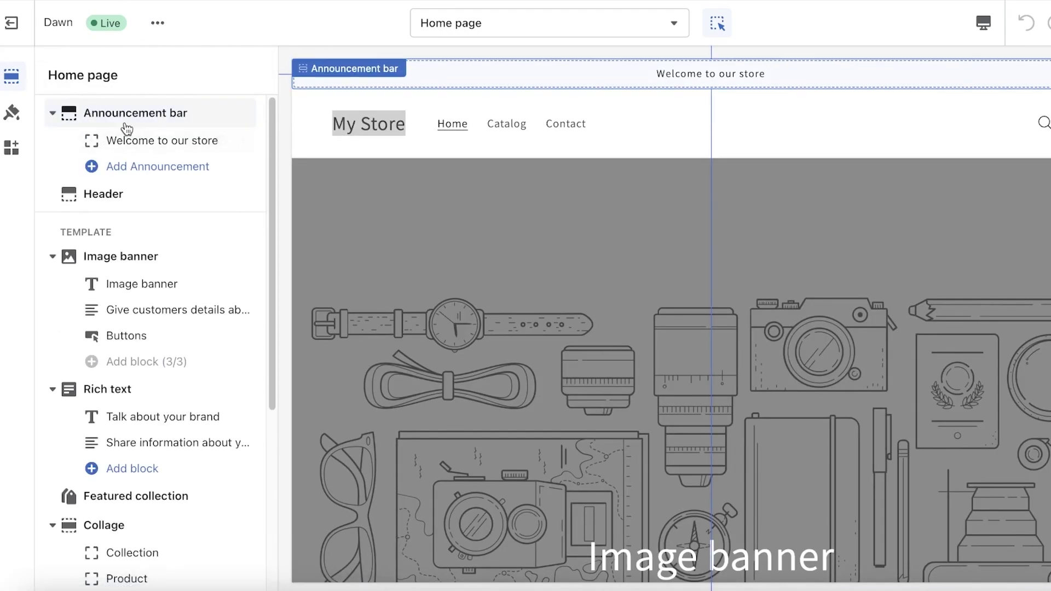
Remove the default logo from the store header.
{"action": "left_click", "coordinate": [103, 195]}
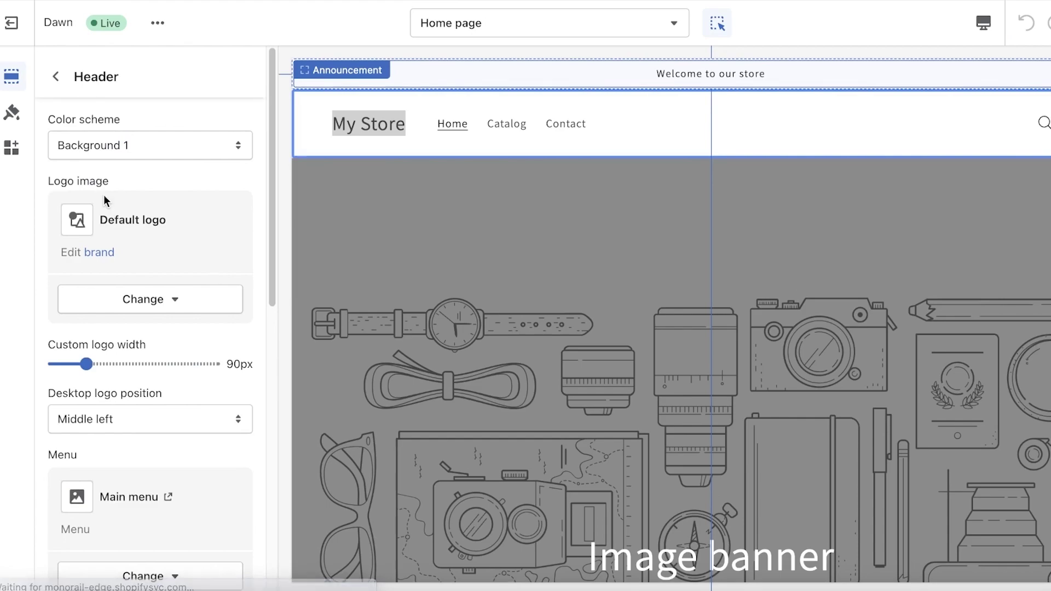
{"action": "scroll", "coordinate": [139, 221], "scroll_direction": "down", "scroll_amount": 1}
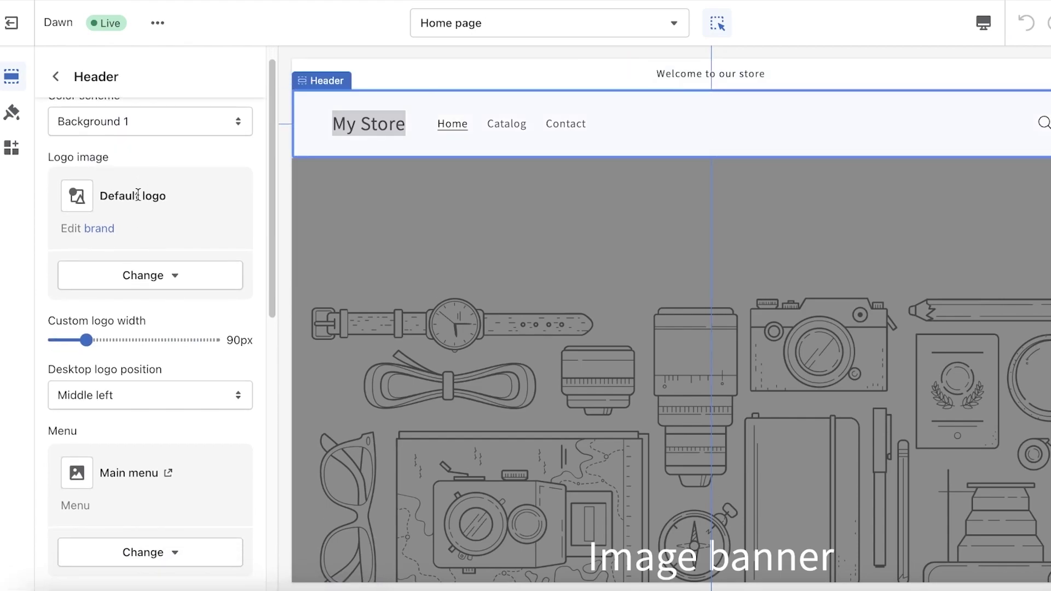
{"action": "left_click", "coordinate": [109, 279]}
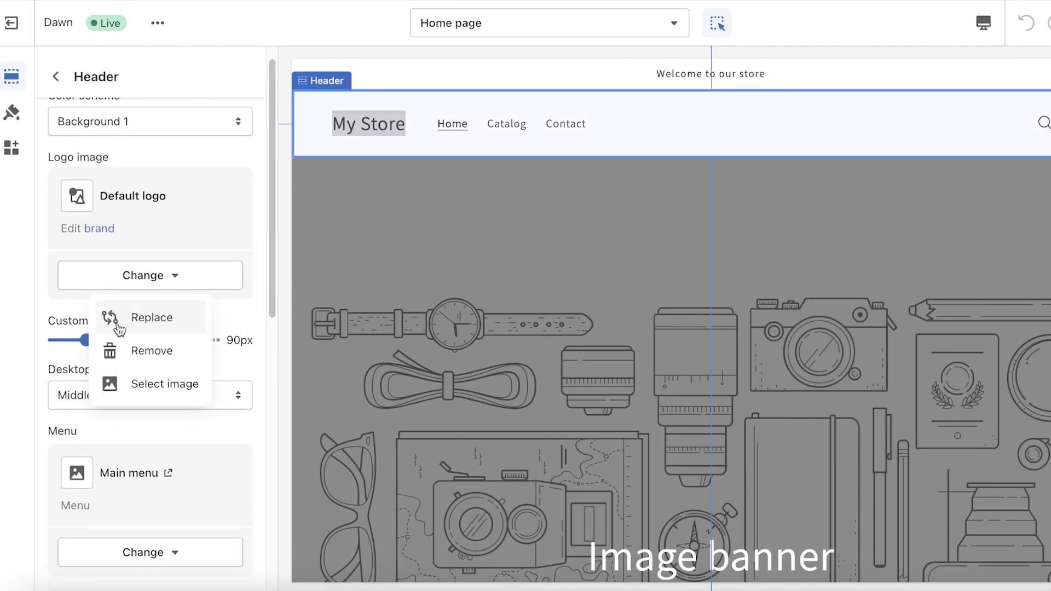
{"action": "left_click", "coordinate": [127, 354]}
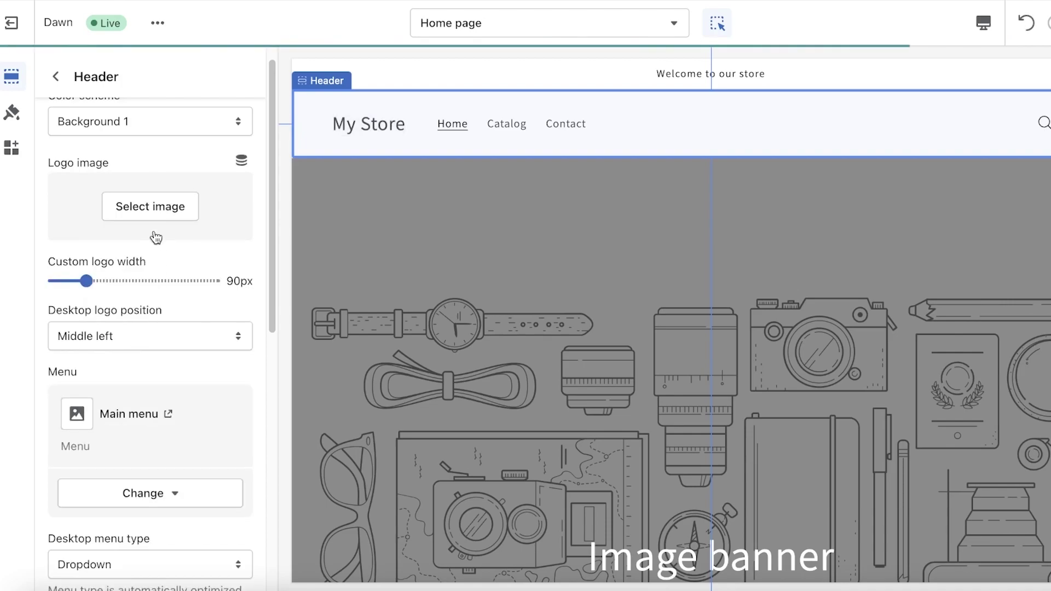
{"action": "scroll", "coordinate": [131, 394], "scroll_direction": "down", "scroll_amount": 1}
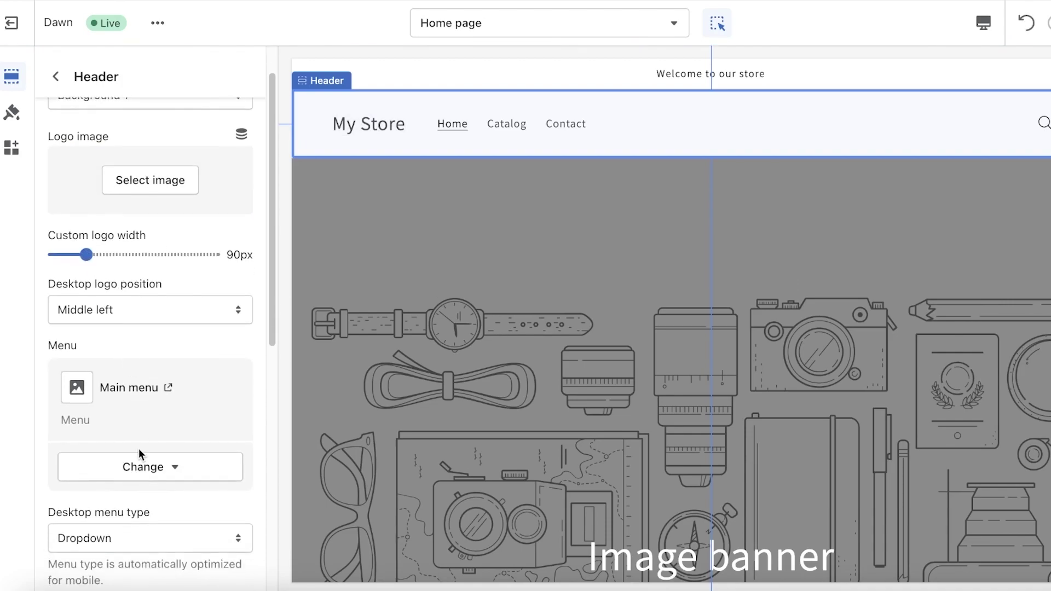
{"action": "scroll", "coordinate": [137, 438], "scroll_direction": "down", "scroll_amount": 10}
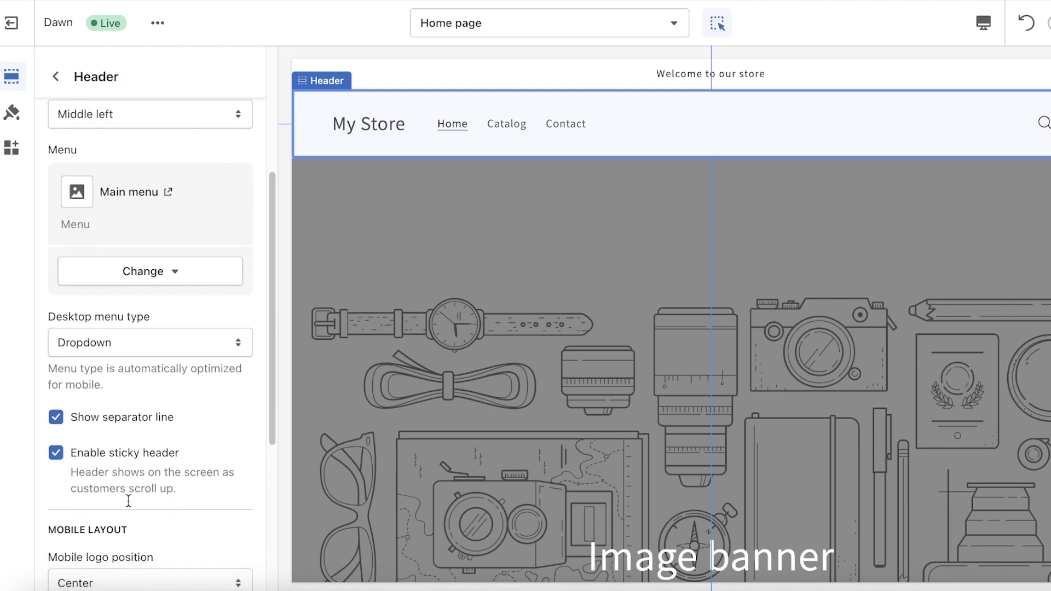
{"action": "scroll", "coordinate": [102, 383], "scroll_direction": "up", "scroll_amount": 10}
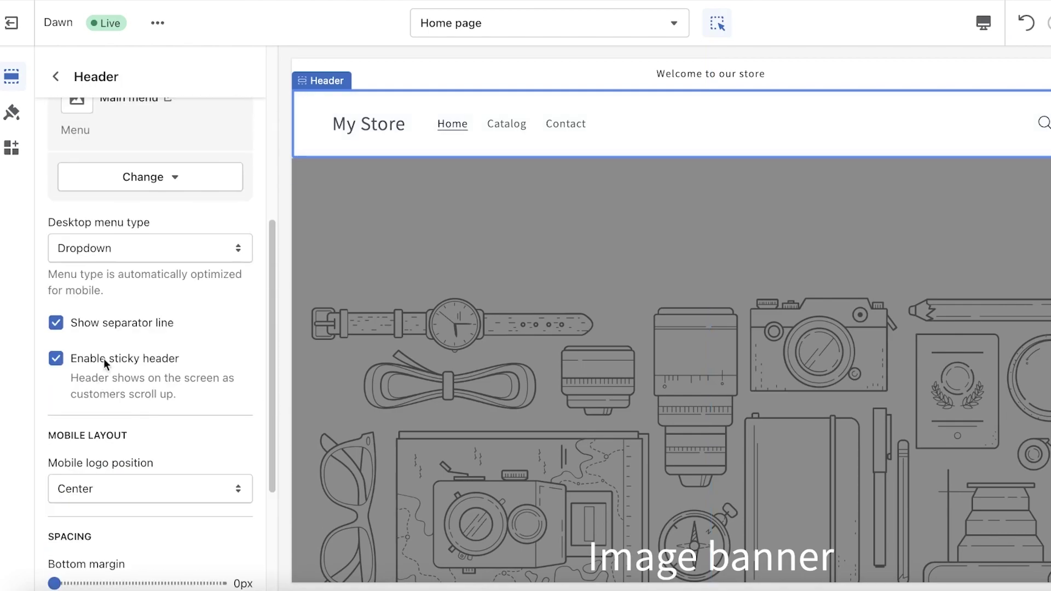
Try the Staff Favorites bridge photo as the logo, then close the picker without keeping it.
{"action": "left_click", "coordinate": [58, 143]}
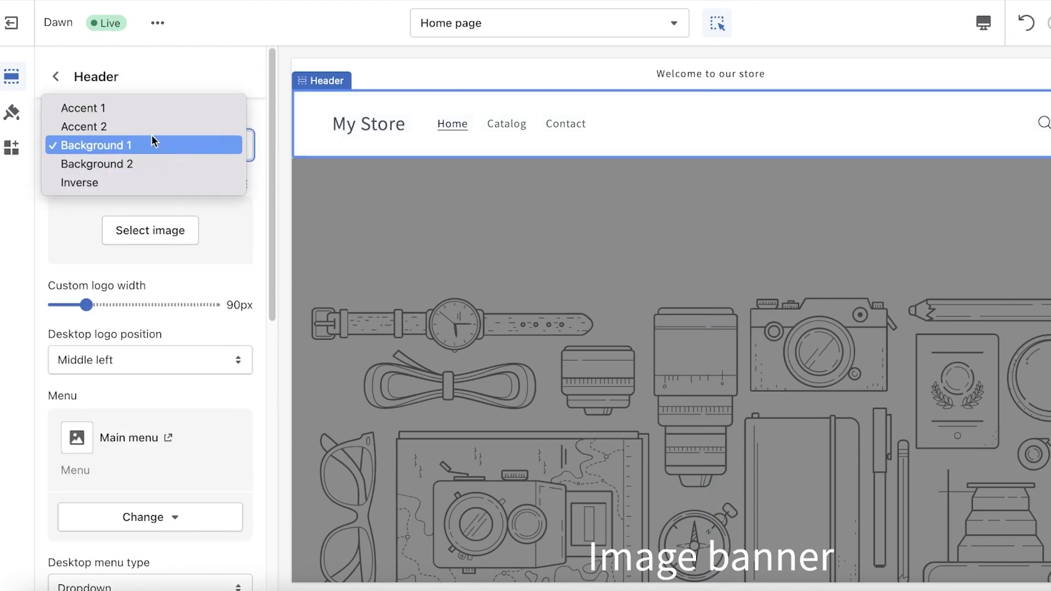
{"action": "left_click", "coordinate": [146, 239]}
{"action": "left_click", "coordinate": [198, 116]}
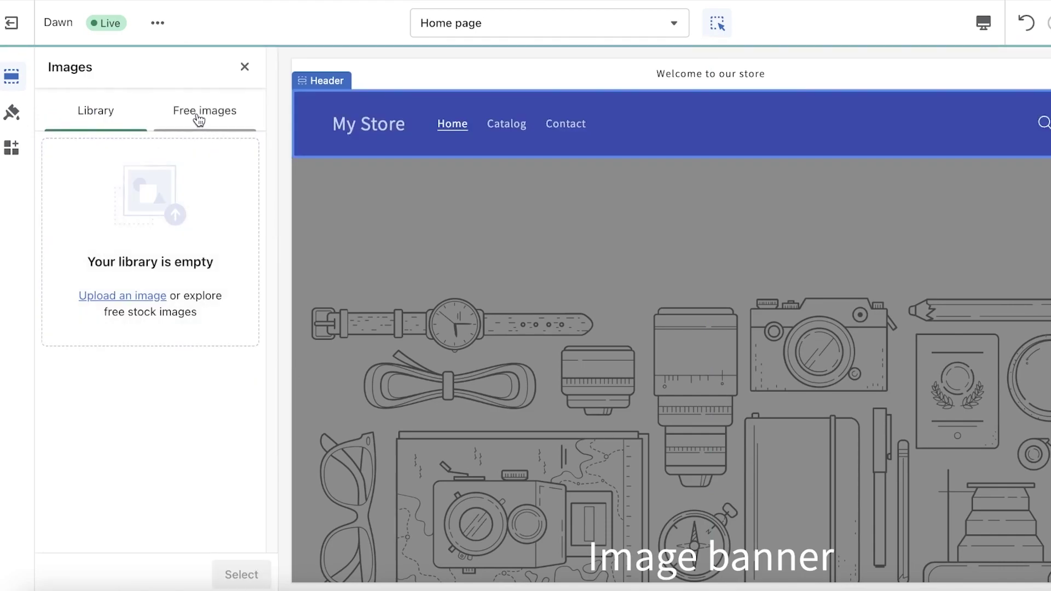
{"action": "left_click", "coordinate": [176, 194]}
{"action": "left_click", "coordinate": [94, 366]}
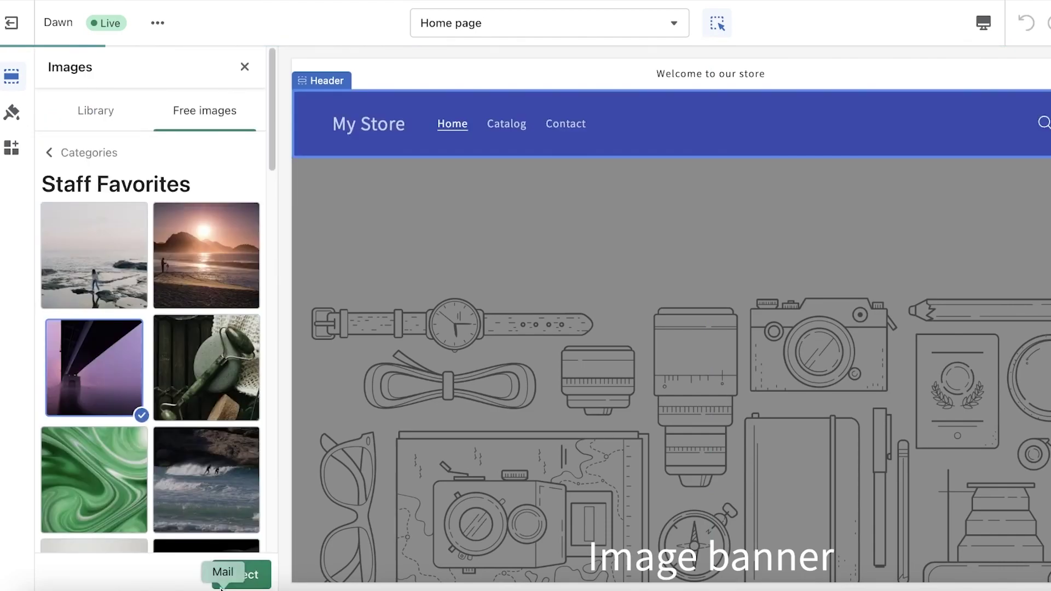
{"action": "scroll", "coordinate": [118, 282], "scroll_direction": "down", "scroll_amount": 4}
{"action": "scroll", "coordinate": [109, 247], "scroll_direction": "up", "scroll_amount": 4}
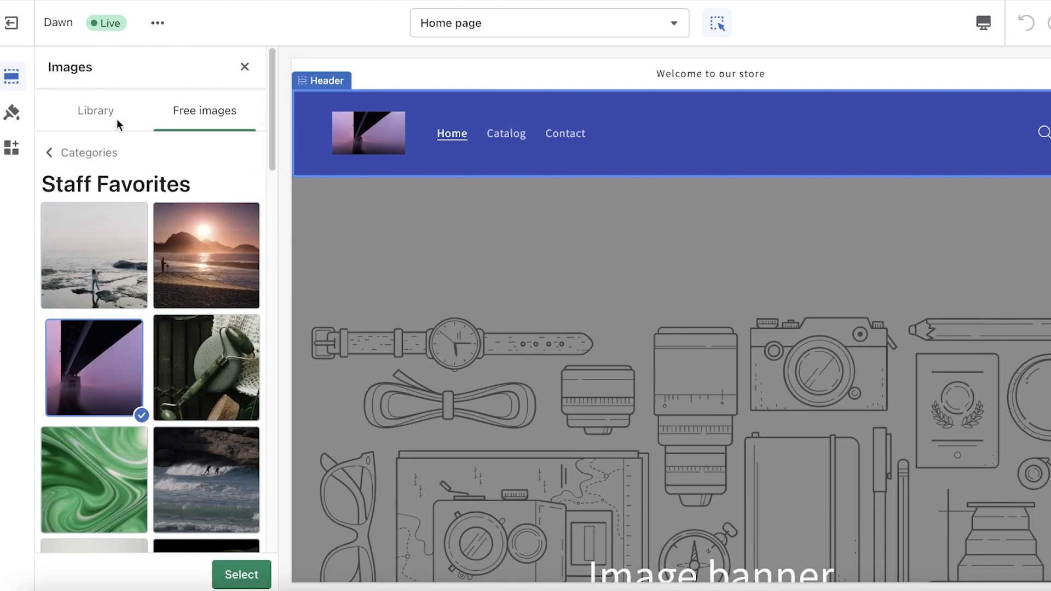
{"action": "left_click", "coordinate": [90, 115]}
{"action": "left_click", "coordinate": [245, 66]}
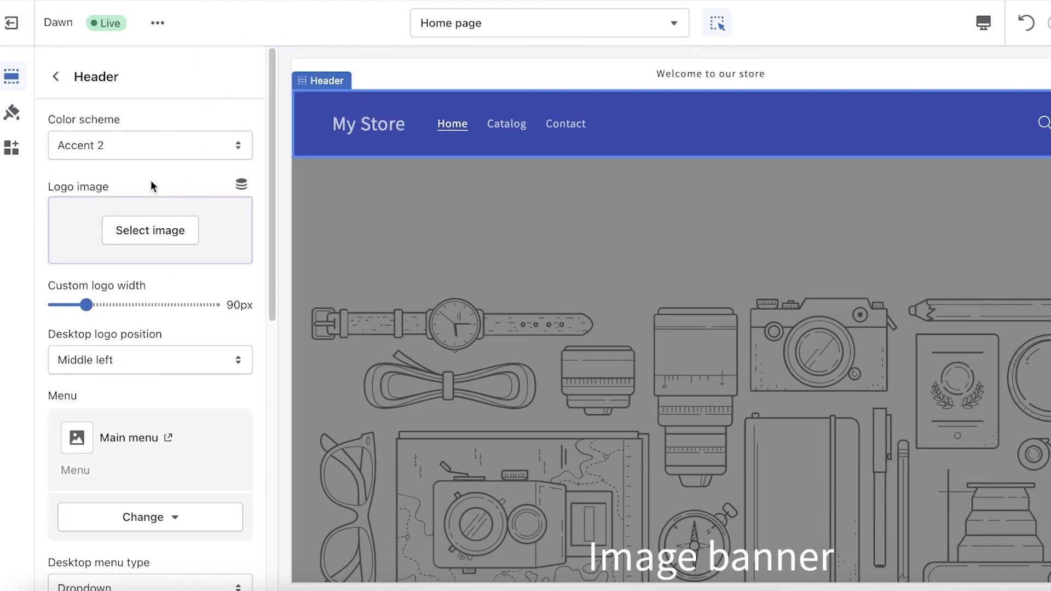
Set the header colour scheme to Inverse.
{"action": "left_click", "coordinate": [174, 149]}
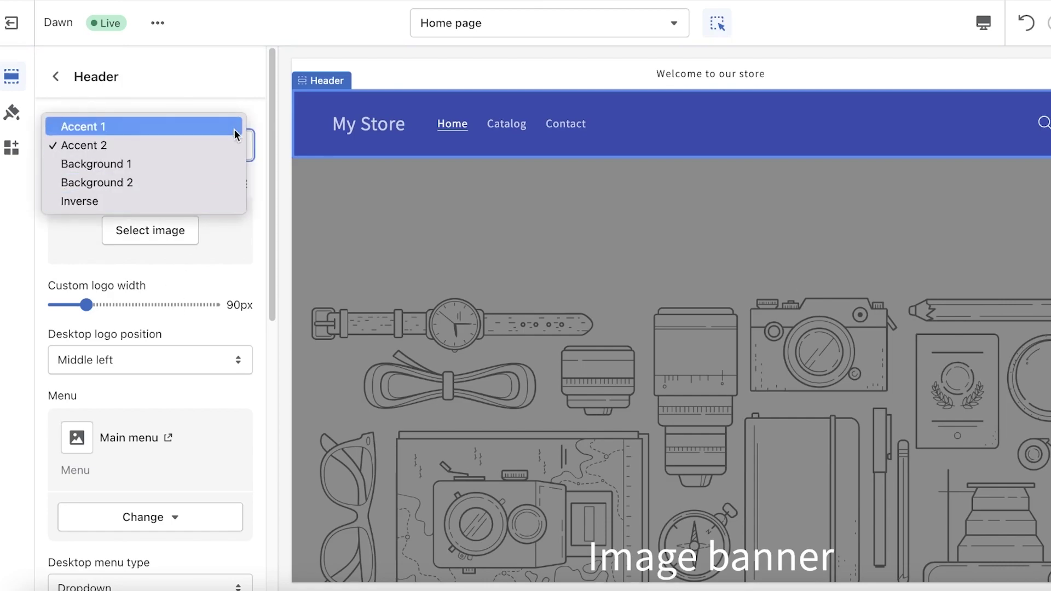
{"action": "left_click", "coordinate": [137, 202]}
{"action": "left_click", "coordinate": [133, 147]}
{"action": "left_click", "coordinate": [133, 146]}
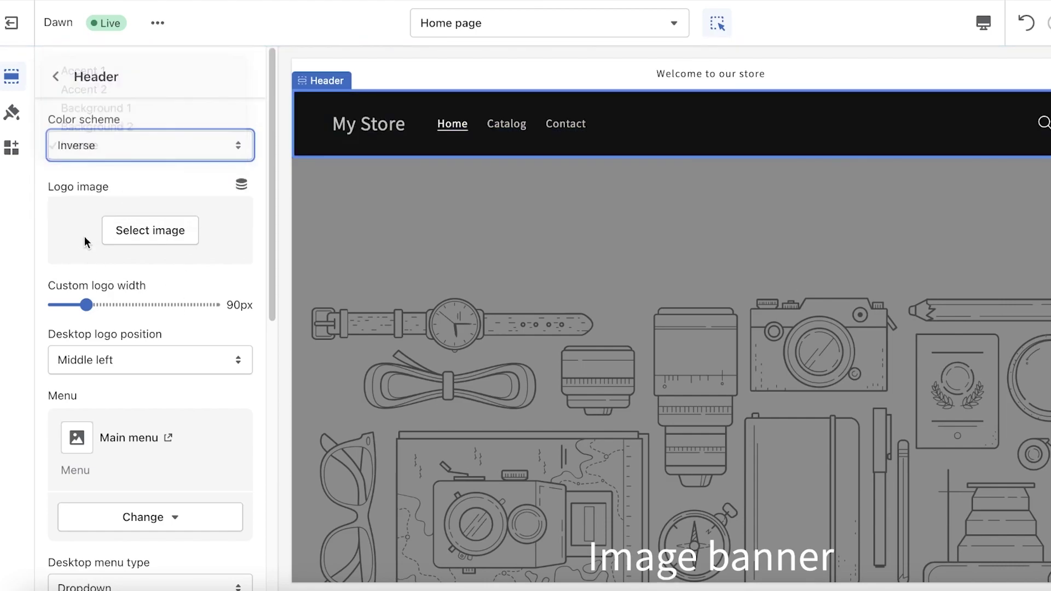
Use the phone photo from the free Shop Local images as the header logo.
{"action": "left_click", "coordinate": [125, 243]}
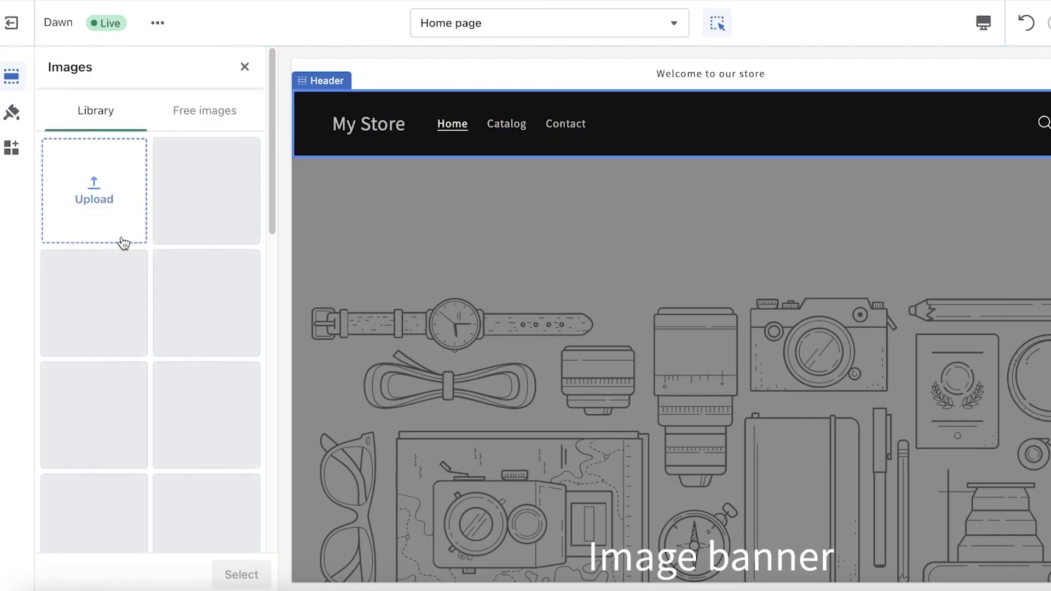
{"action": "left_click", "coordinate": [197, 115]}
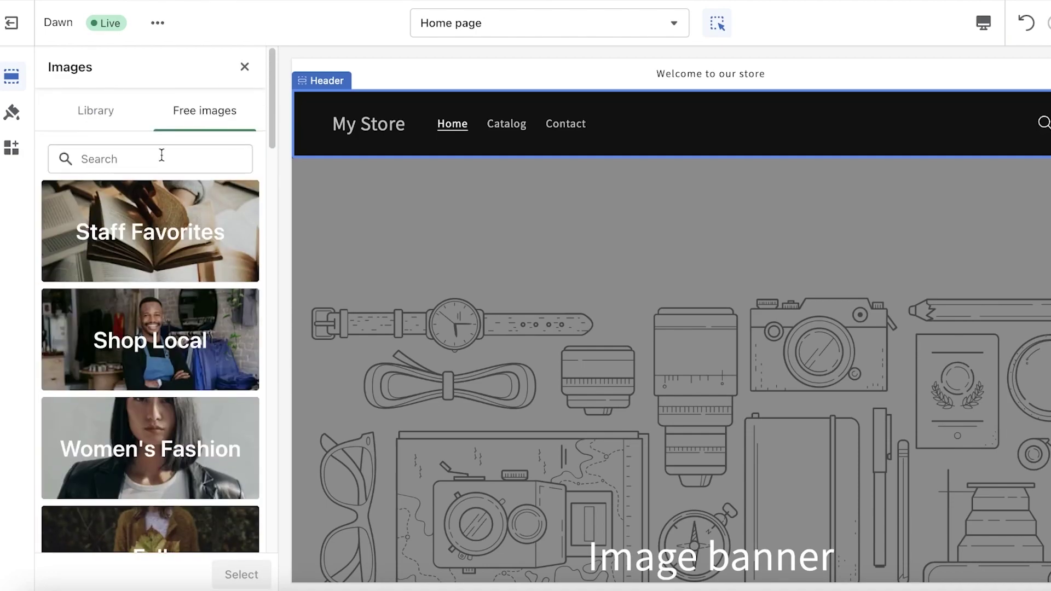
{"action": "left_click", "coordinate": [147, 340]}
{"action": "left_click", "coordinate": [206, 367]}
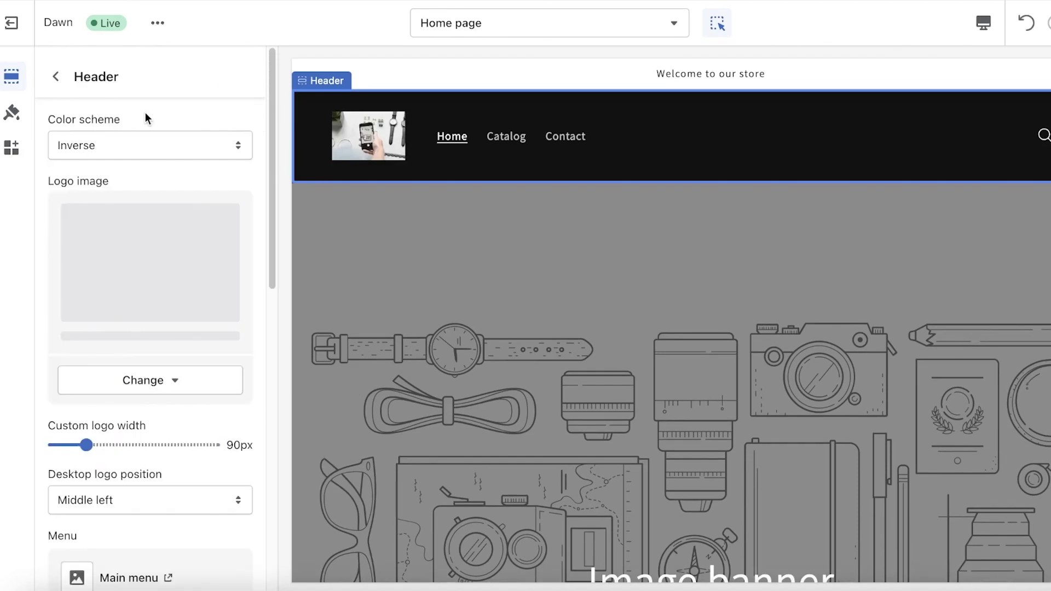
{"action": "left_click", "coordinate": [401, 340]}
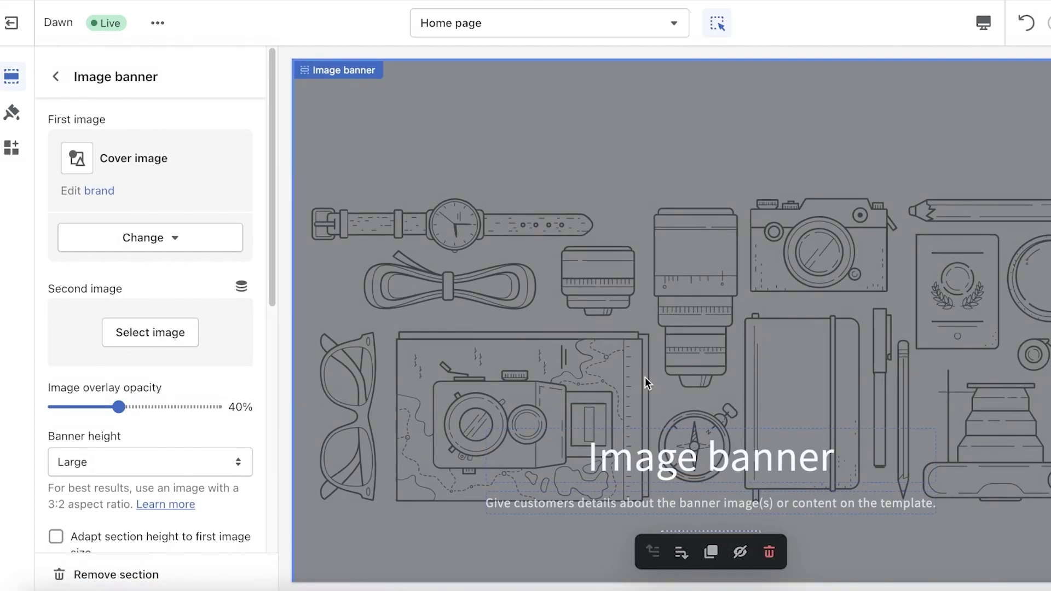
Set the banner's second image to the iphone-detects-qr-code photo.
{"action": "scroll", "coordinate": [161, 238], "scroll_direction": "down", "scroll_amount": 1}
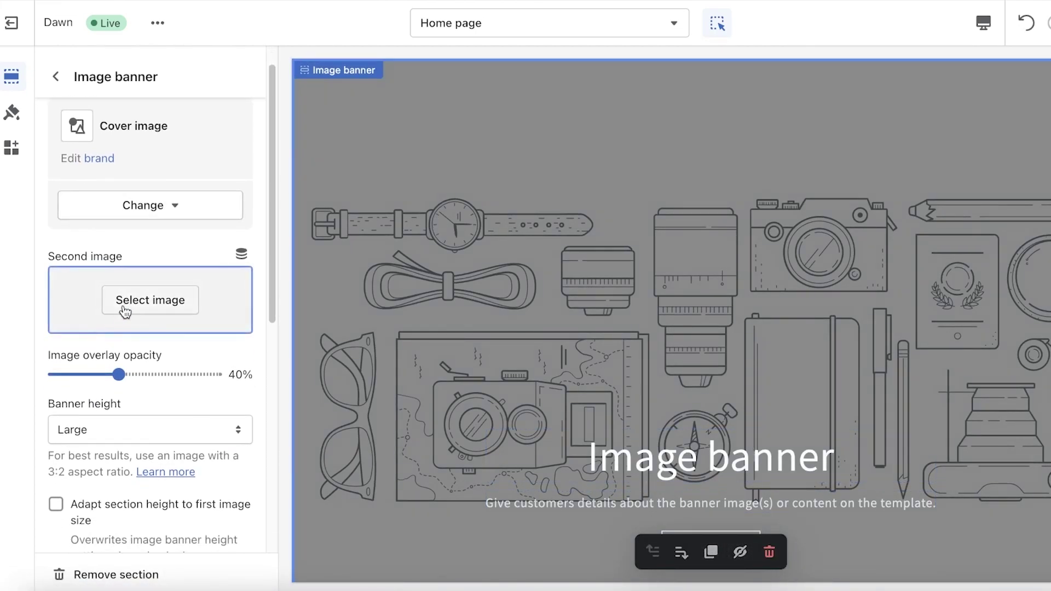
{"action": "left_click", "coordinate": [189, 304]}
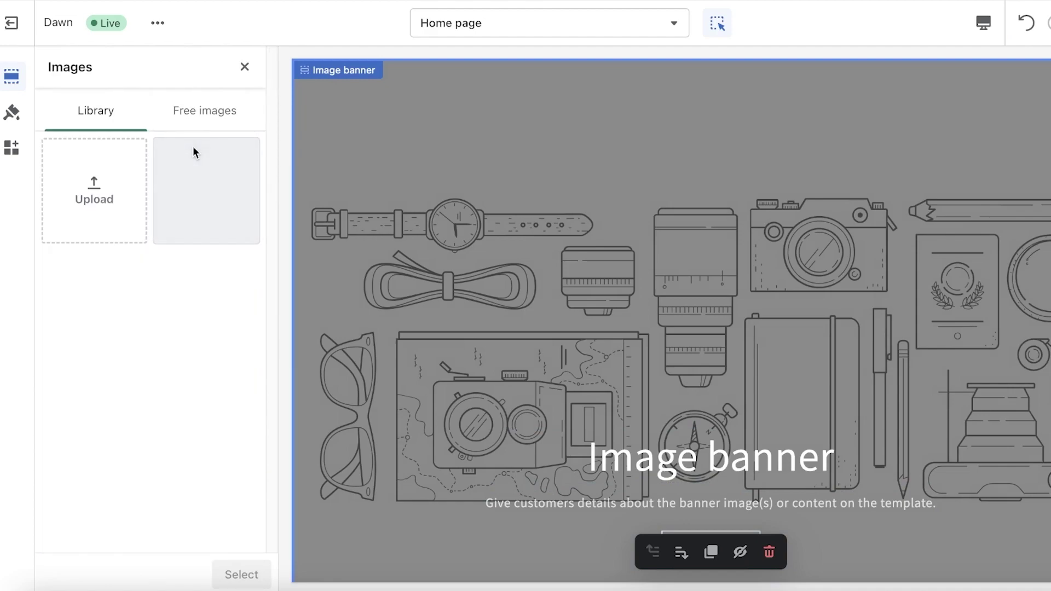
{"action": "left_click", "coordinate": [184, 203]}
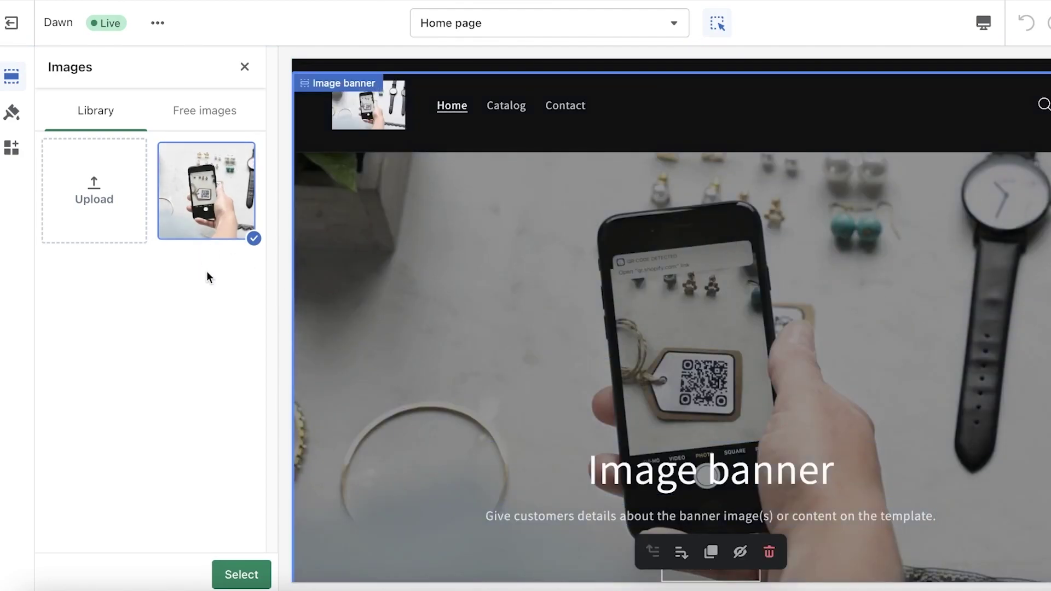
{"action": "left_click", "coordinate": [243, 574]}
Replace the banner heading with 'Welcome to our gallery of digital products.'.
{"action": "scroll", "coordinate": [134, 415], "scroll_direction": "down", "scroll_amount": 3}
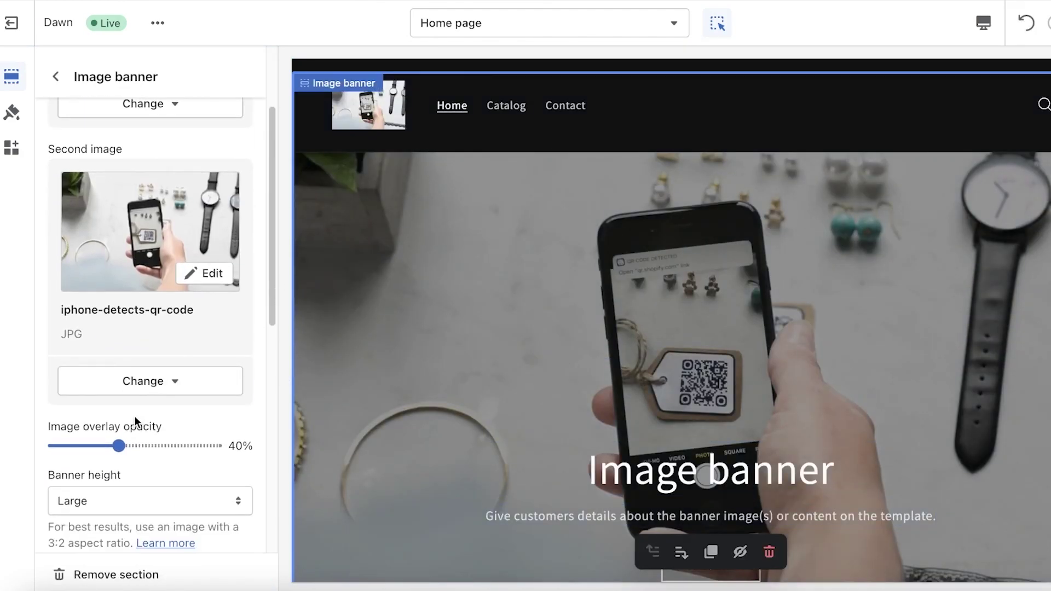
{"action": "scroll", "coordinate": [137, 419], "scroll_direction": "down", "scroll_amount": 4}
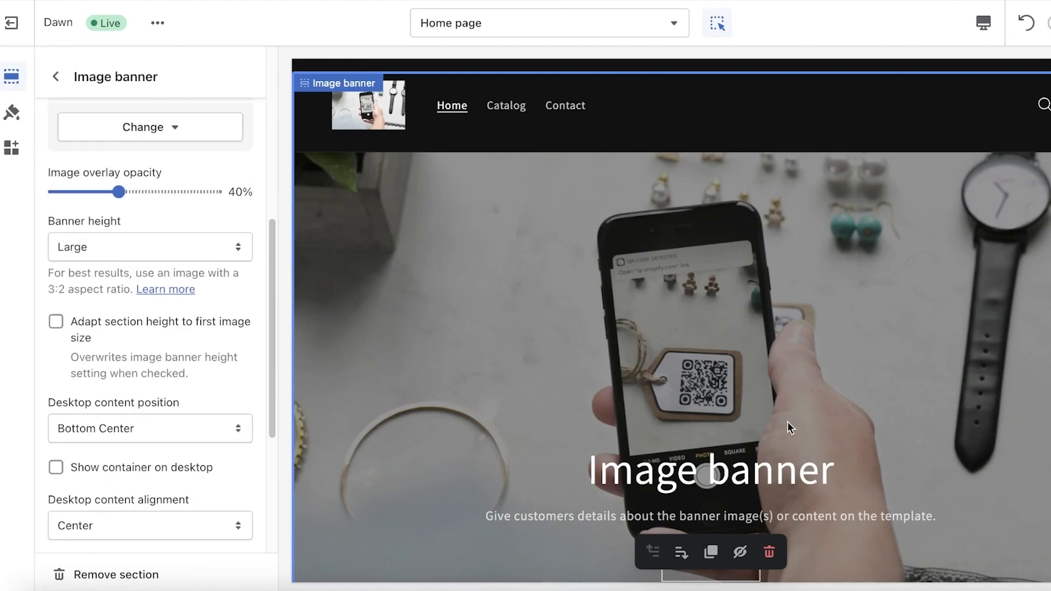
{"action": "left_click", "coordinate": [690, 484]}
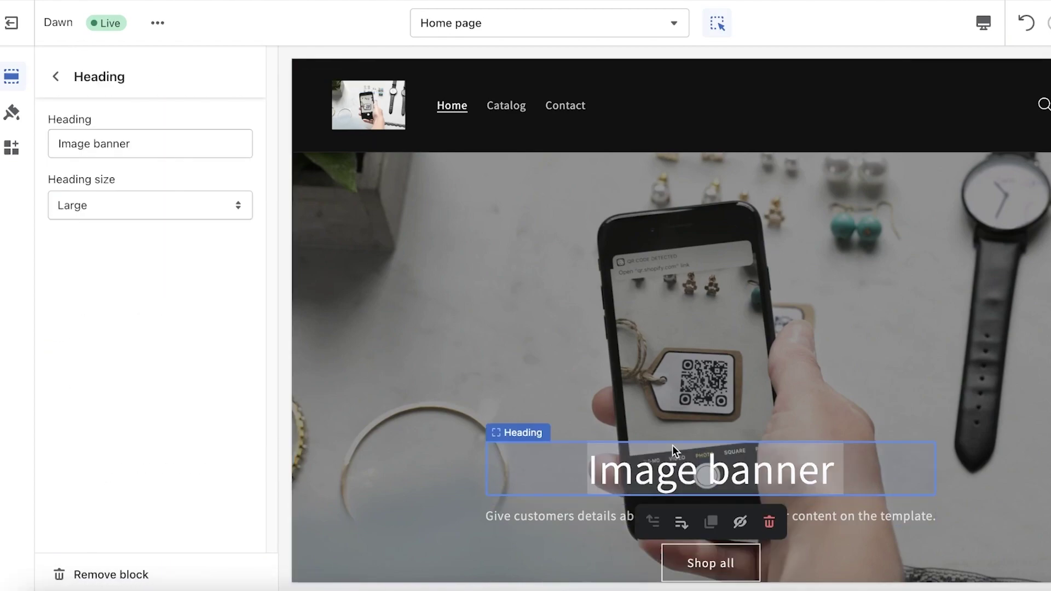
{"action": "double_click", "coordinate": [214, 135]}
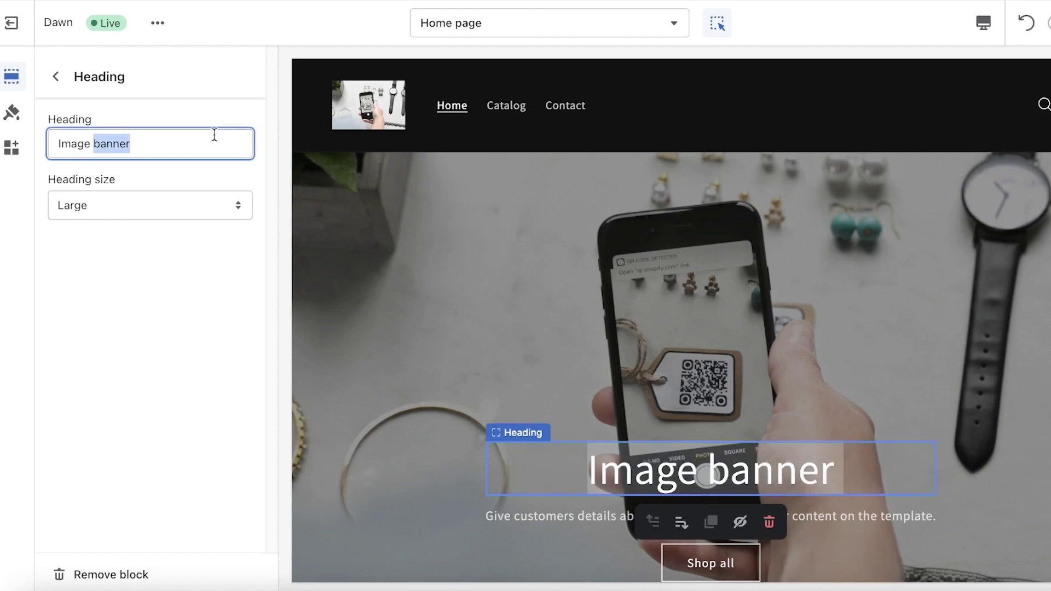
{"action": "type", "text": "Welcome to our gallery of digital products."}
Delete all text from the banner's Description field.
{"action": "left_click", "coordinate": [490, 515]}
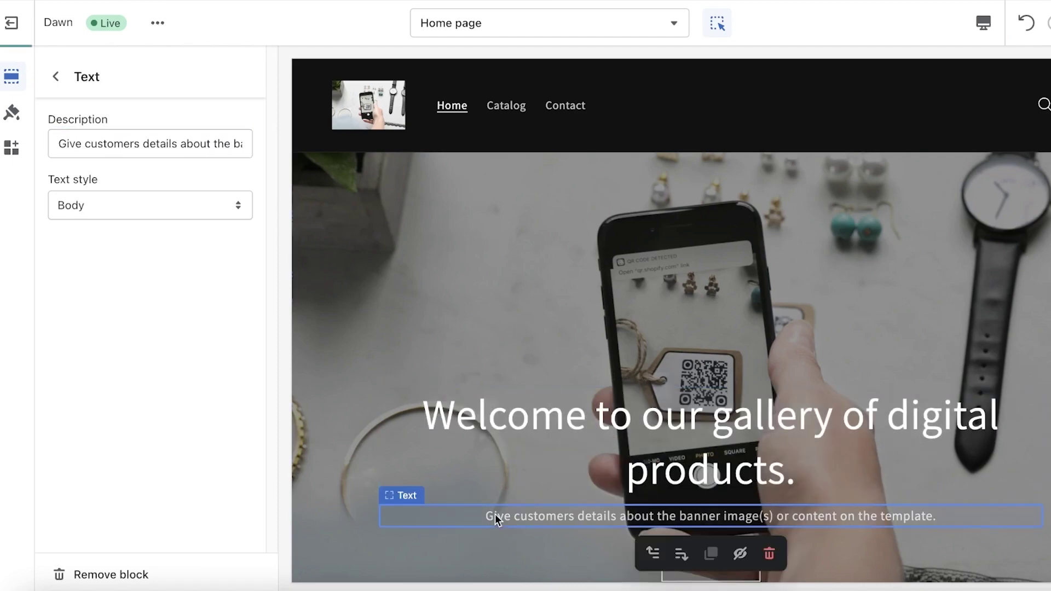
{"action": "left_click", "coordinate": [98, 150]}
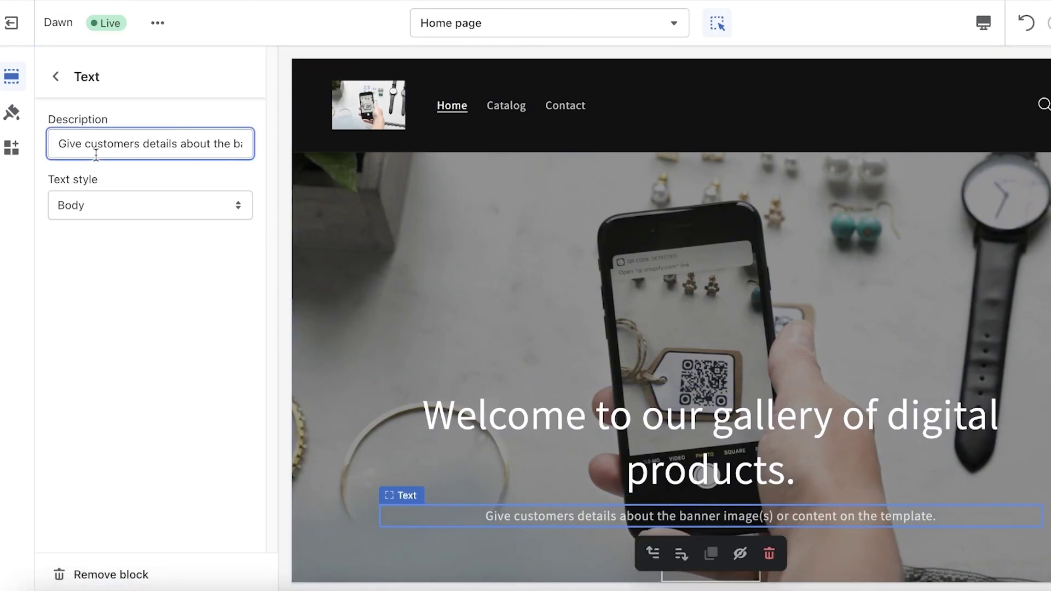
{"action": "double_click", "coordinate": [98, 151]}
{"action": "triple_click", "coordinate": [106, 152]}
{"action": "key", "text": "BackSpace"}
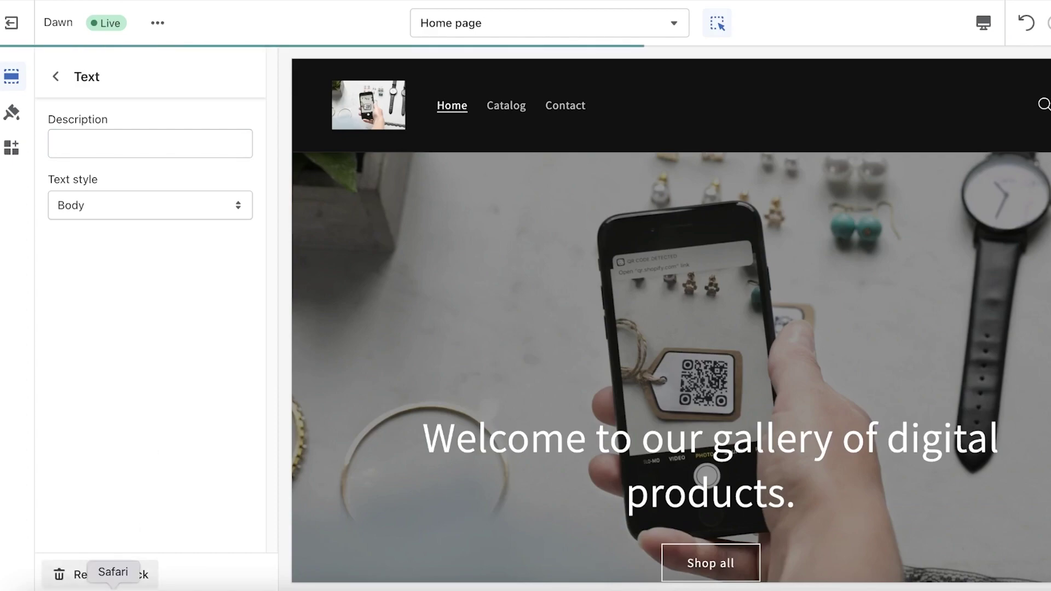
Remove the empty text block from the image banner.
{"action": "left_click", "coordinate": [125, 584]}
{"action": "scroll", "coordinate": [164, 328], "scroll_direction": "down", "scroll_amount": 2}
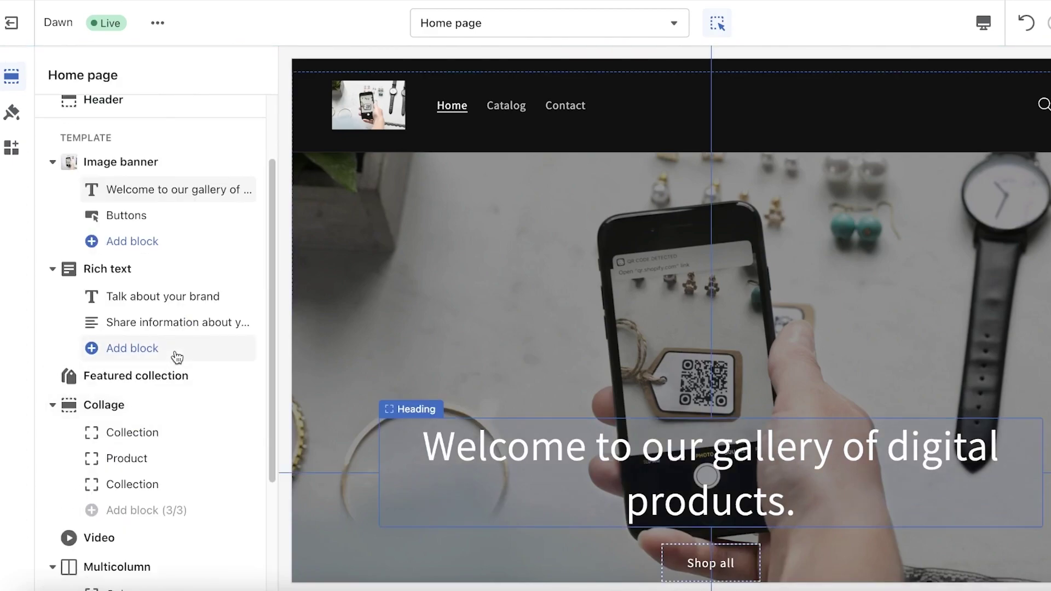
{"action": "mouse_move", "coordinate": [244, 374]}
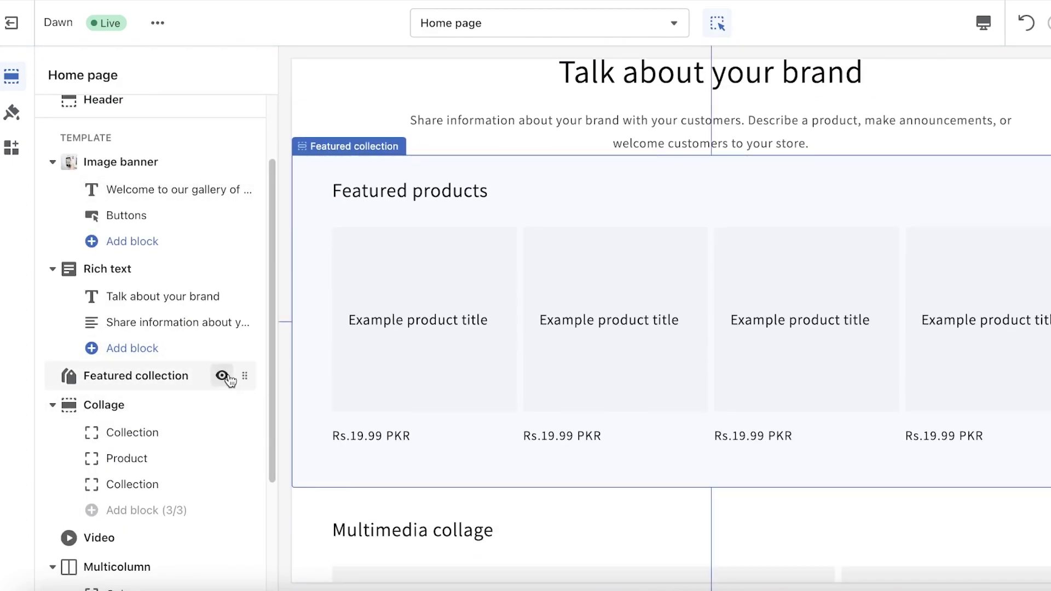
{"action": "right_click", "coordinate": [66, 377]}
{"action": "key", "text": "Escape"}
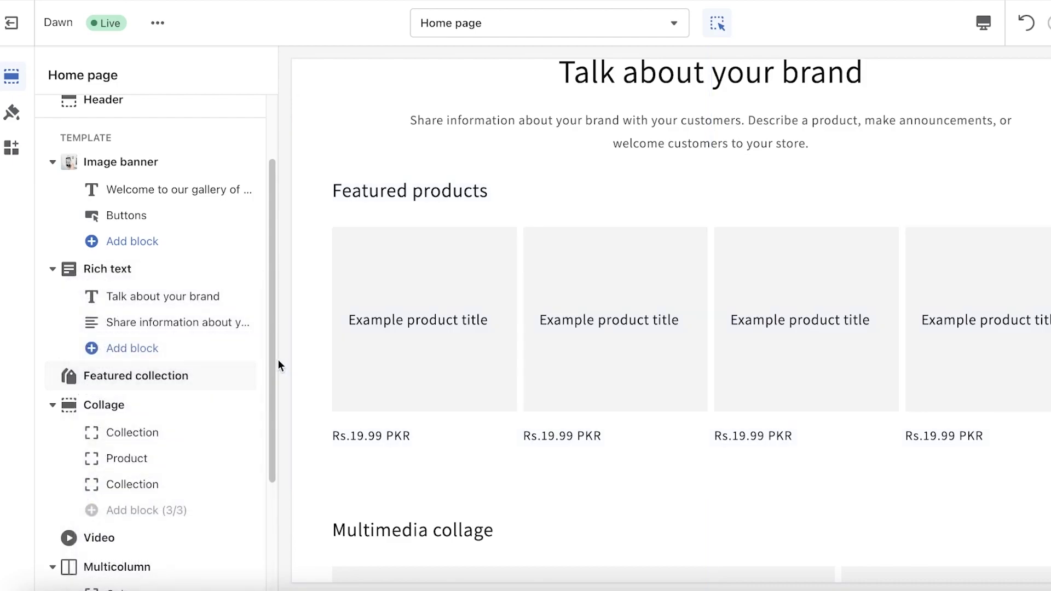
Hide the Featured collection, Collage, Video, Multicolumn and Rich text sections.
{"action": "left_click", "coordinate": [221, 376]}
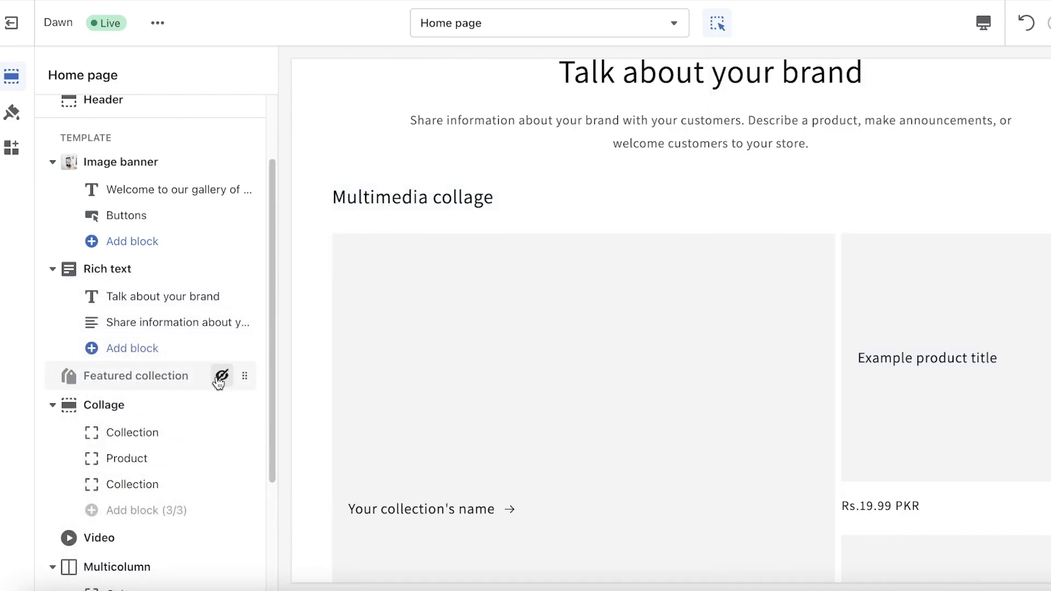
{"action": "left_click", "coordinate": [222, 404]}
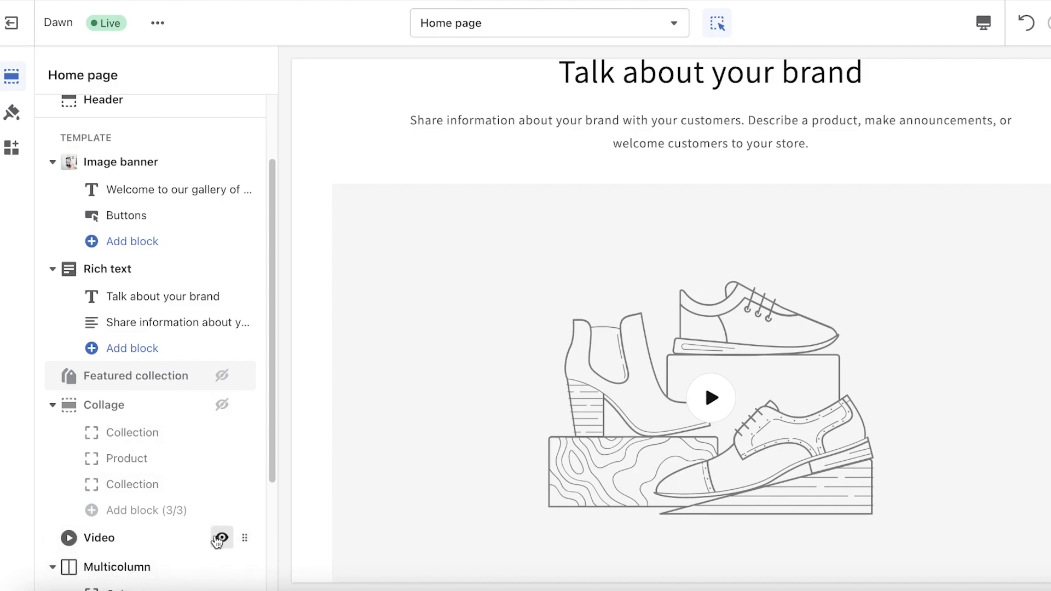
{"action": "left_click", "coordinate": [220, 538]}
{"action": "left_click", "coordinate": [222, 568]}
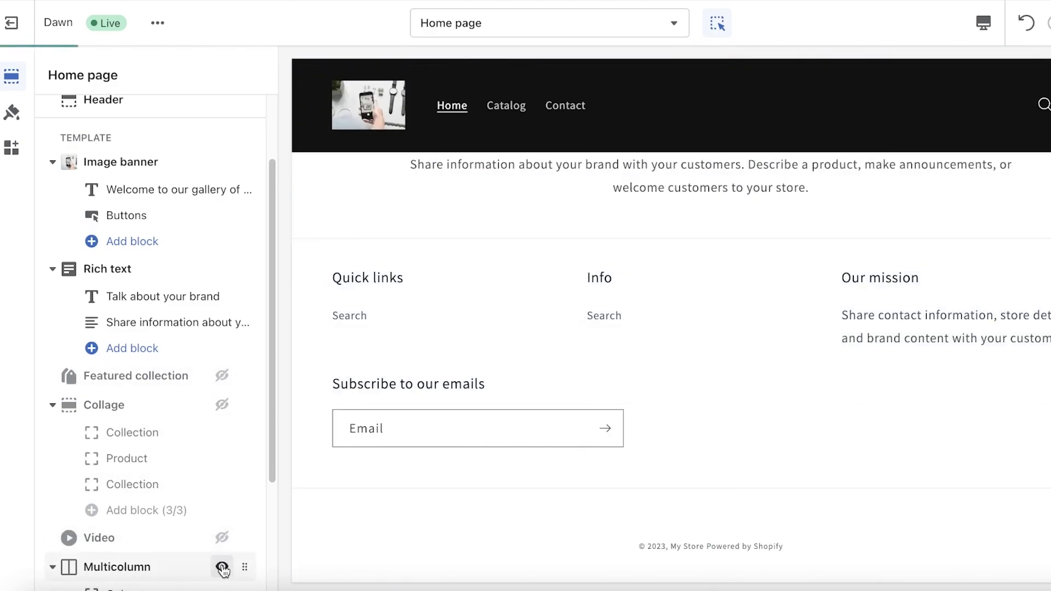
{"action": "left_click", "coordinate": [222, 268]}
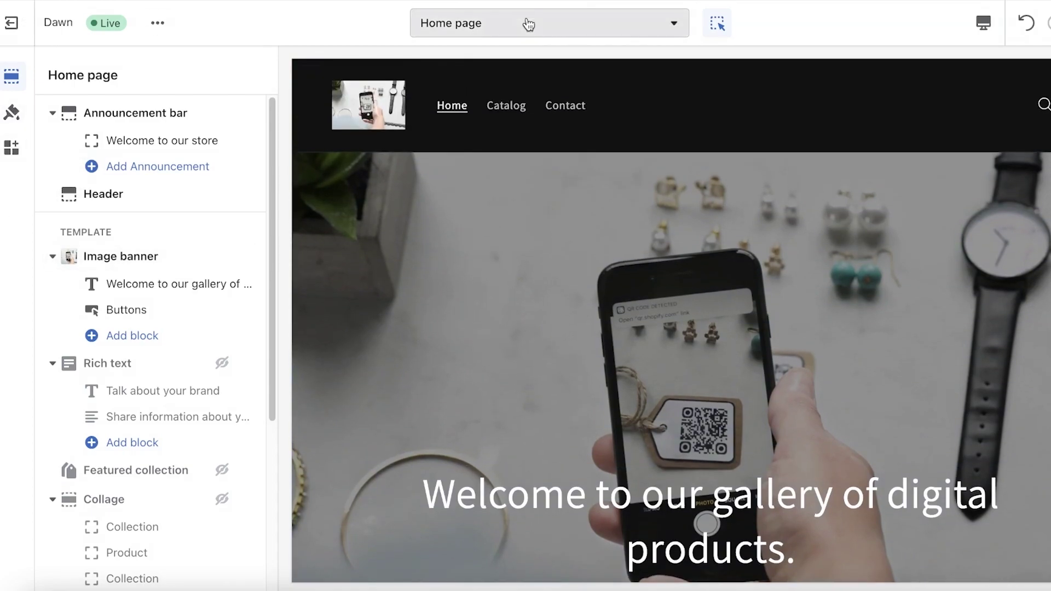
Glance at the Products page templates, select the header, then exit the theme editor to Themes.
{"action": "left_click", "coordinate": [526, 23]}
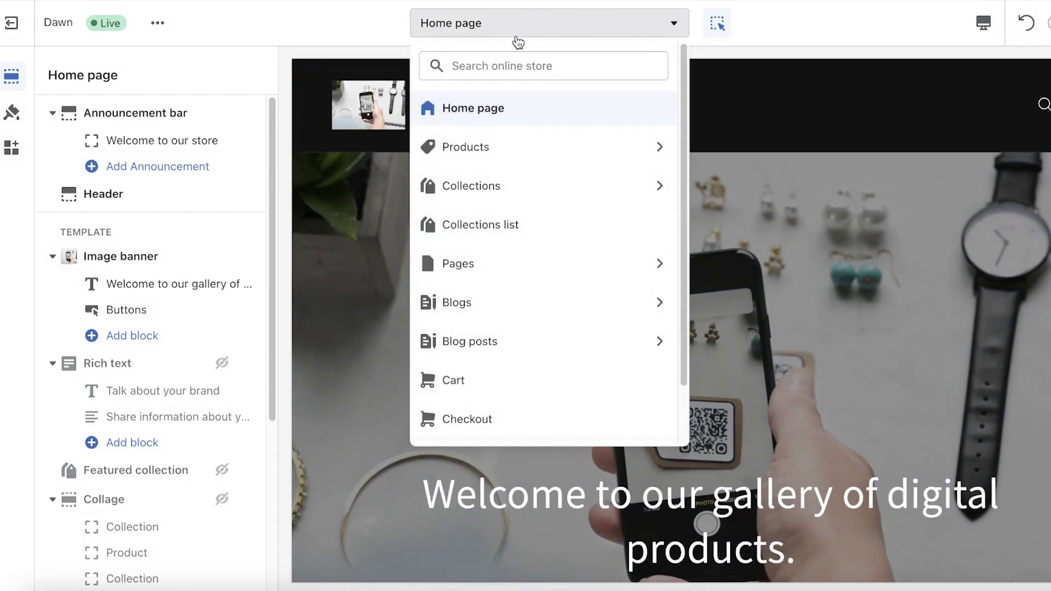
{"action": "left_click", "coordinate": [523, 159]}
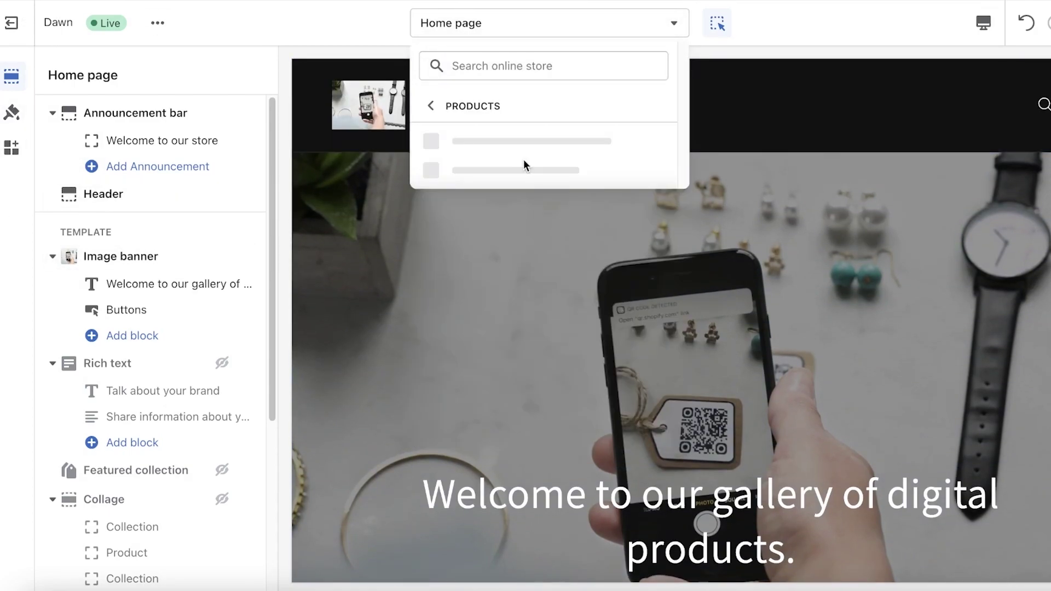
{"action": "left_click", "coordinate": [430, 105]}
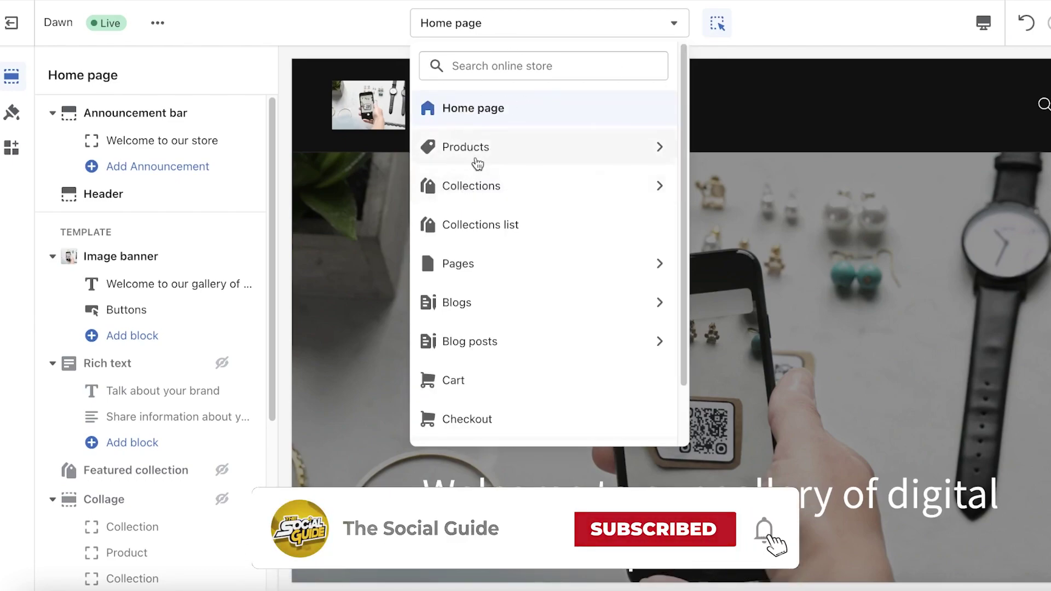
{"action": "left_click", "coordinate": [826, 77]}
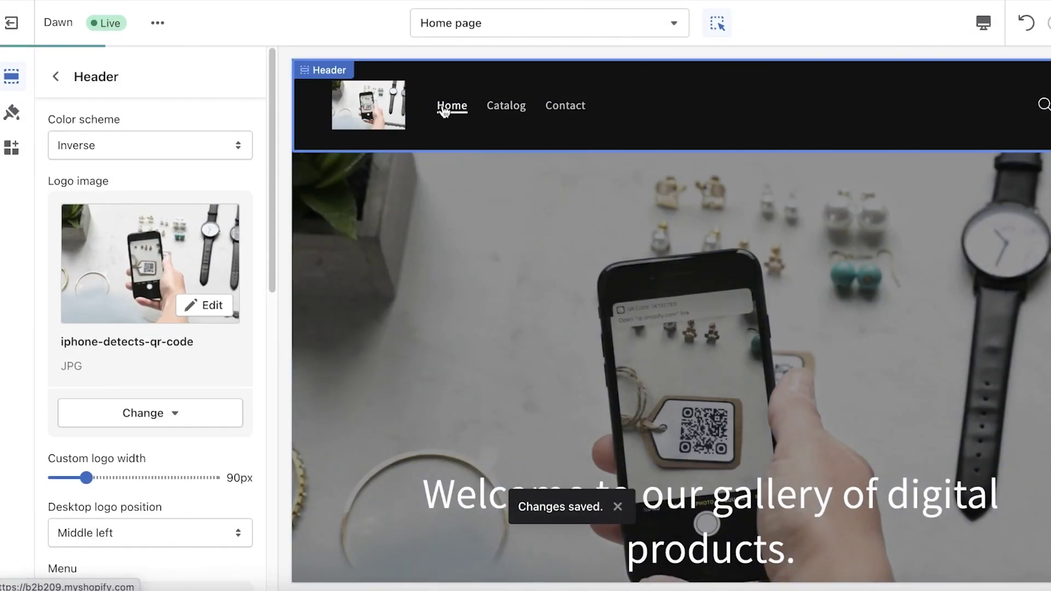
{"action": "left_click", "coordinate": [11, 22]}
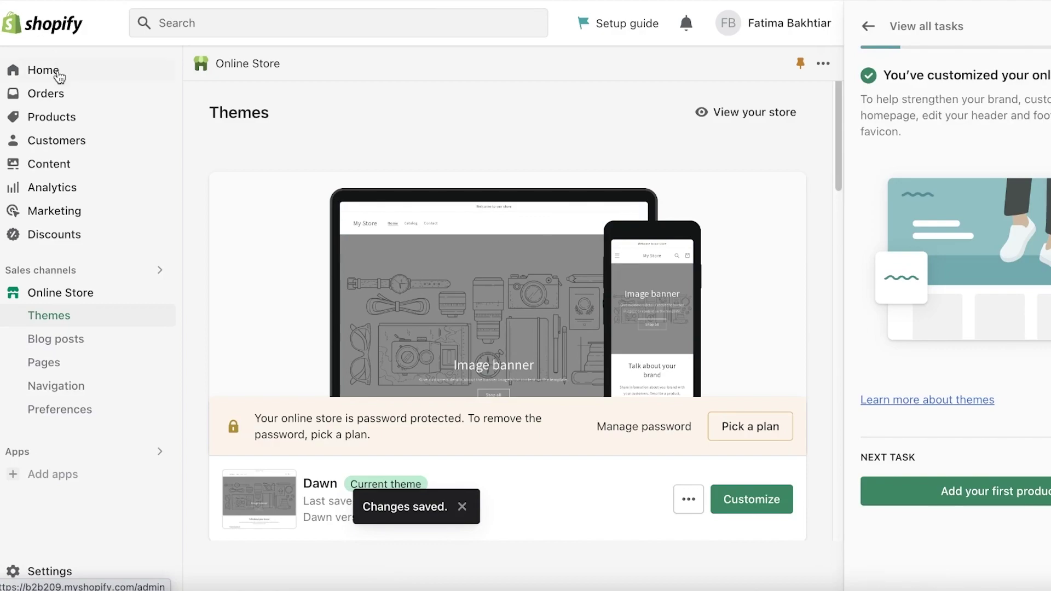
From the Products page, begin a new product and put the cursor in its Title field.
{"action": "left_click", "coordinate": [43, 116]}
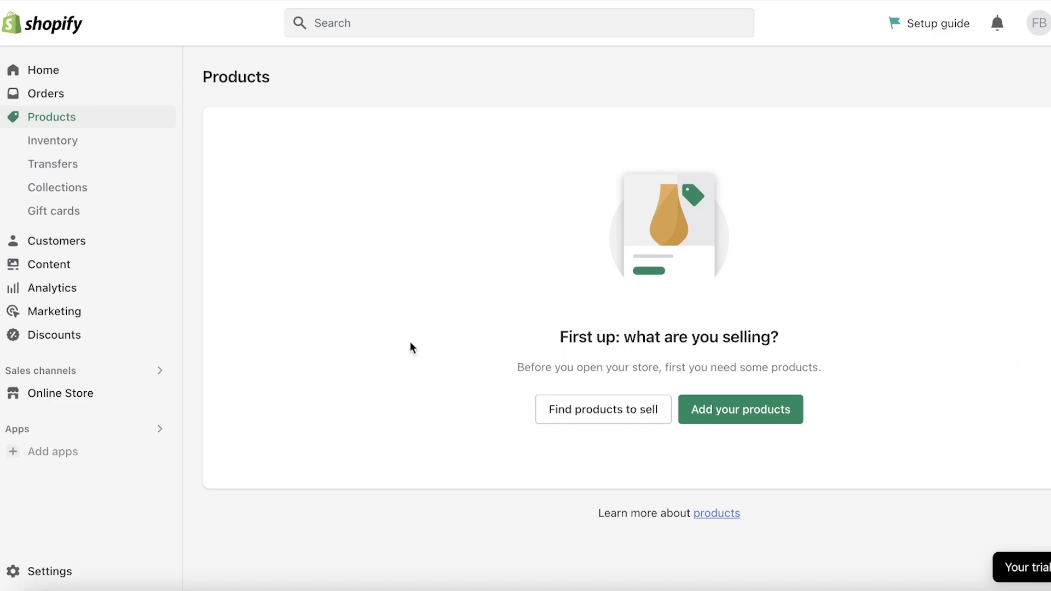
{"action": "left_click", "coordinate": [776, 405]}
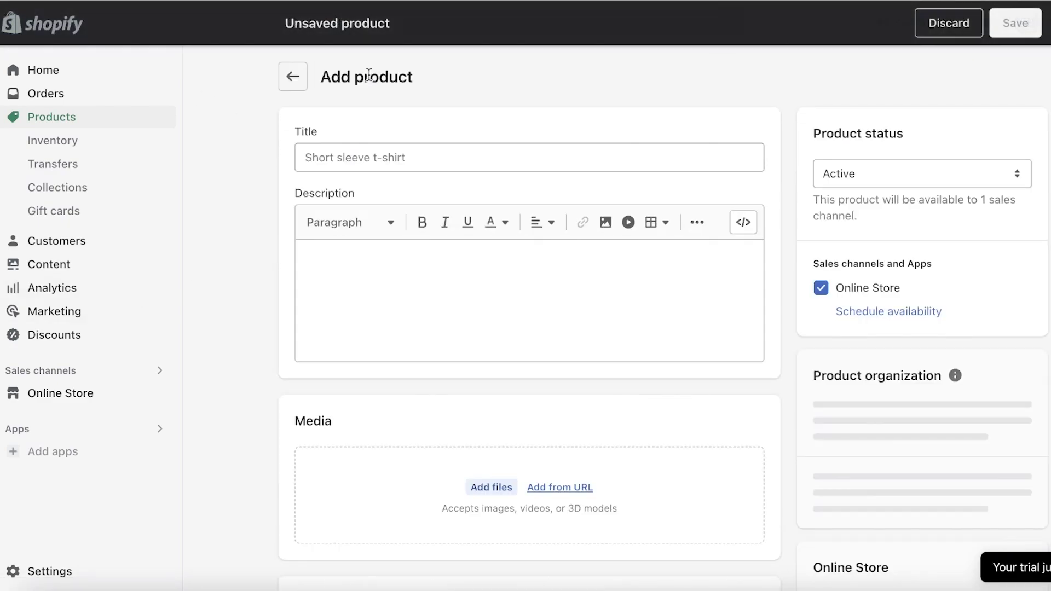
{"action": "left_click", "coordinate": [381, 148]}
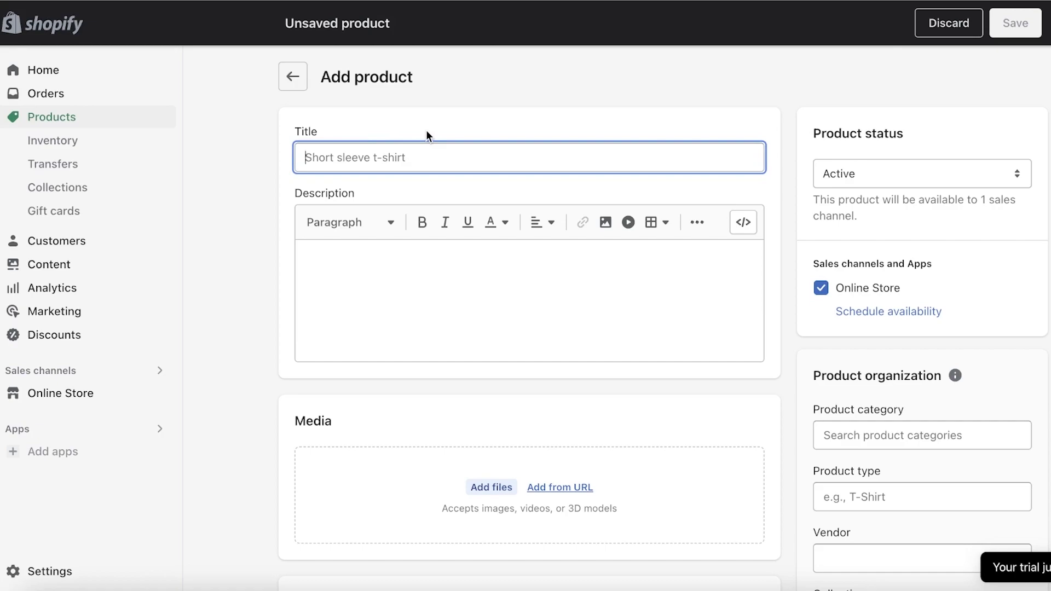
Title the product 'Baby Announcement Digital Frame' and paste in its description.
{"action": "type", "text": "Baby Announcement Digital Frame"}
{"action": "left_click", "coordinate": [514, 250]}
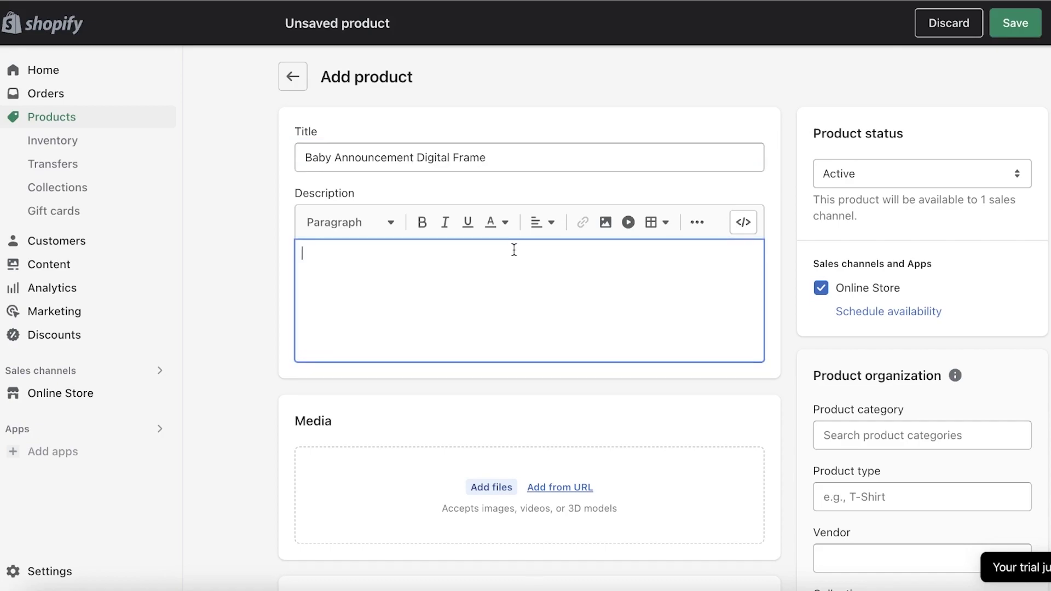
{"action": "type", "text": "Make sure your loved ones know of your little bundle of joy."}
Mark the product as a digital product or service under Shipping.
{"action": "scroll", "coordinate": [519, 262], "scroll_direction": "down", "scroll_amount": 5}
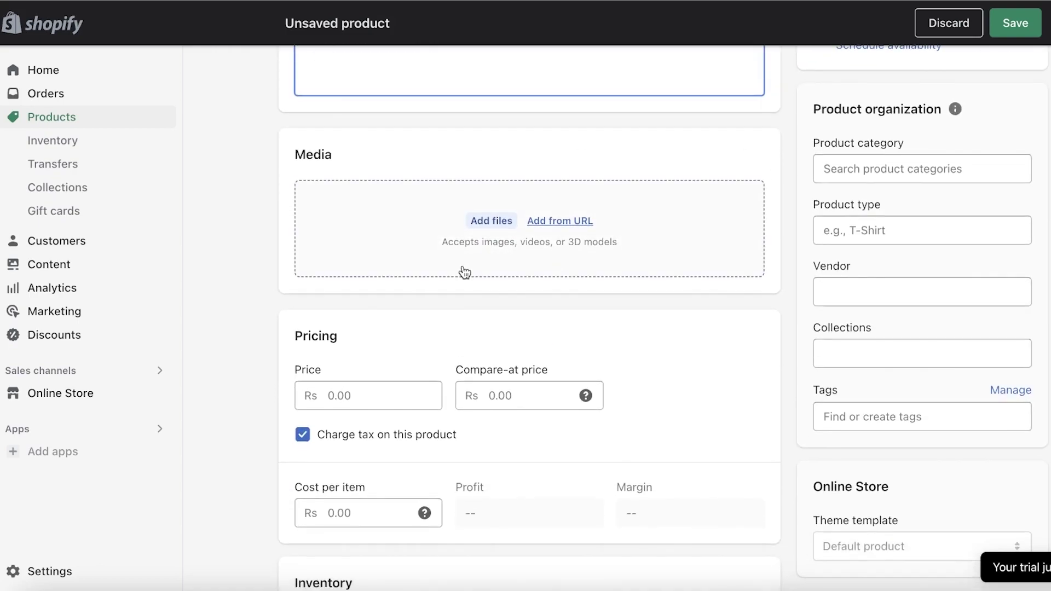
{"action": "scroll", "coordinate": [462, 270], "scroll_direction": "down", "scroll_amount": 5}
{"action": "scroll", "coordinate": [548, 353], "scroll_direction": "down", "scroll_amount": 7}
{"action": "scroll", "coordinate": [419, 328], "scroll_direction": "up", "scroll_amount": 1}
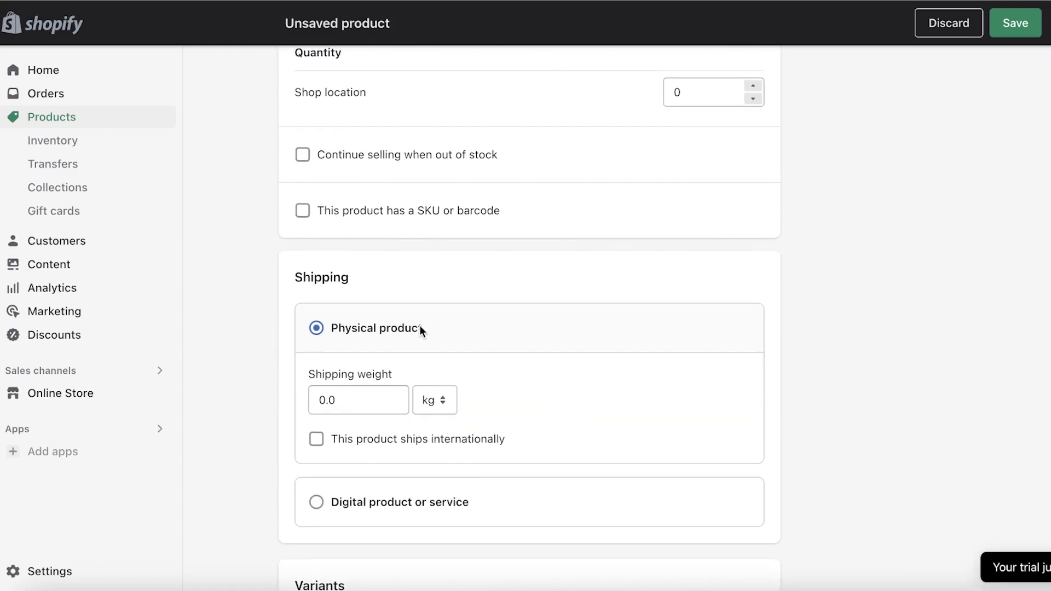
{"action": "scroll", "coordinate": [369, 330], "scroll_direction": "down", "scroll_amount": 2}
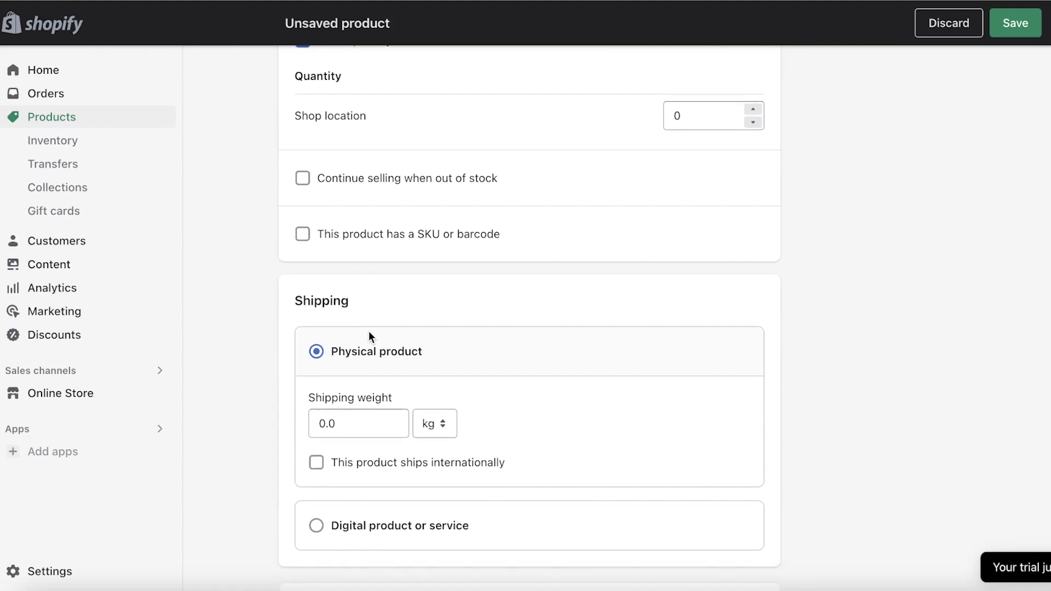
{"action": "left_click", "coordinate": [323, 454]}
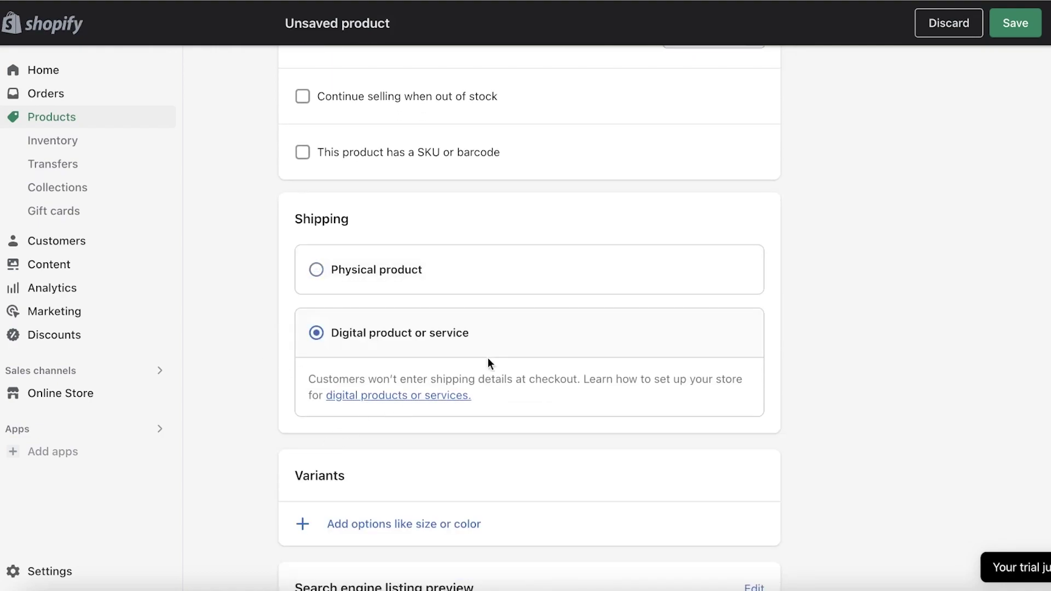
Browse Documents and Downloads for a media file, then cancel without adding one.
{"action": "scroll", "coordinate": [498, 350], "scroll_direction": "up", "scroll_amount": 14}
{"action": "scroll", "coordinate": [474, 337], "scroll_direction": "down", "scroll_amount": 2}
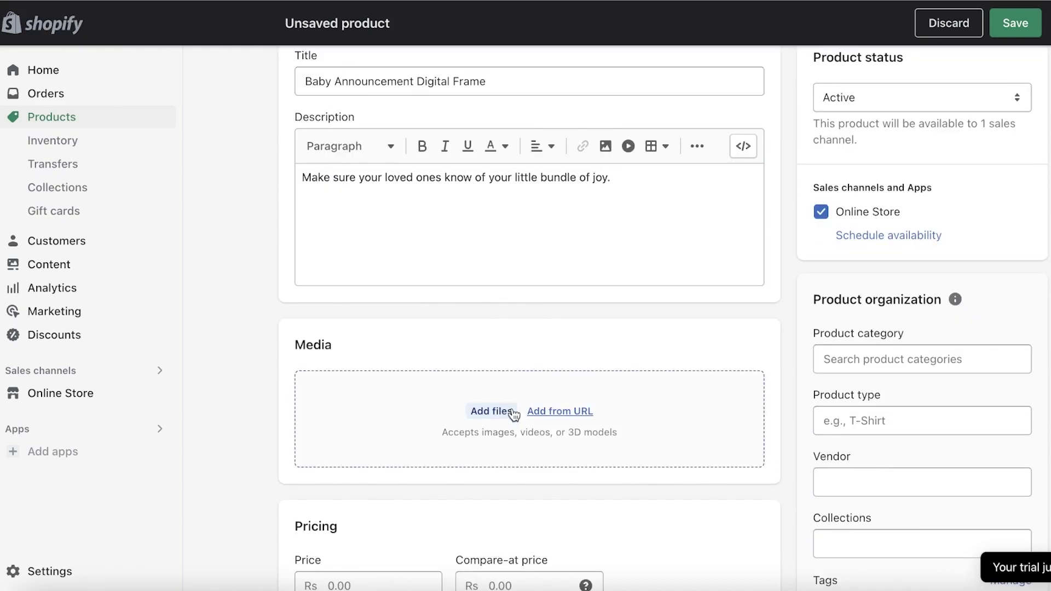
{"action": "scroll", "coordinate": [414, 315], "scroll_direction": "down", "scroll_amount": 5}
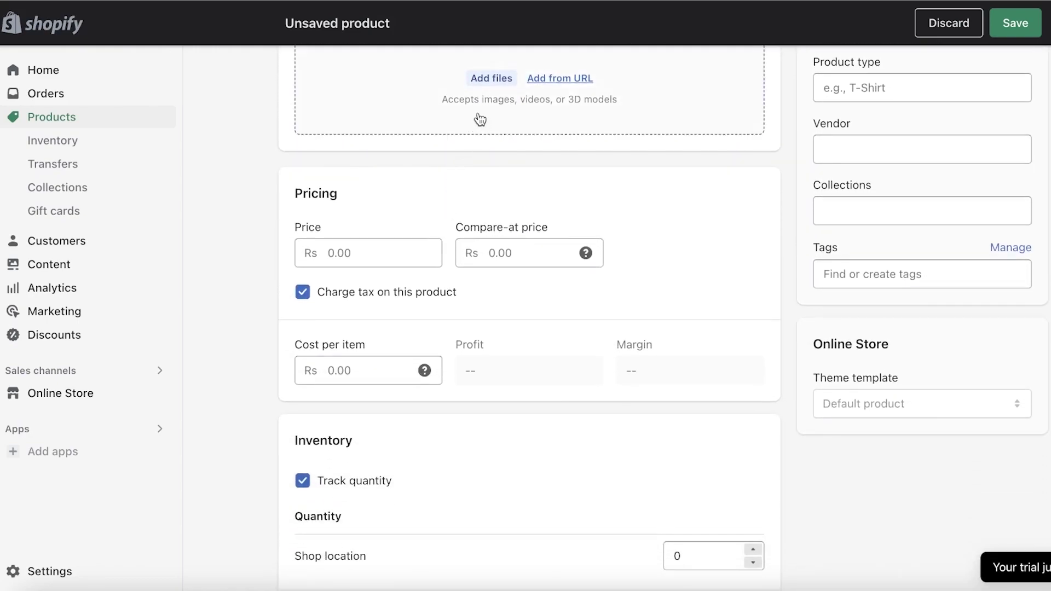
{"action": "left_click", "coordinate": [479, 115]}
{"action": "left_click", "coordinate": [304, 214]}
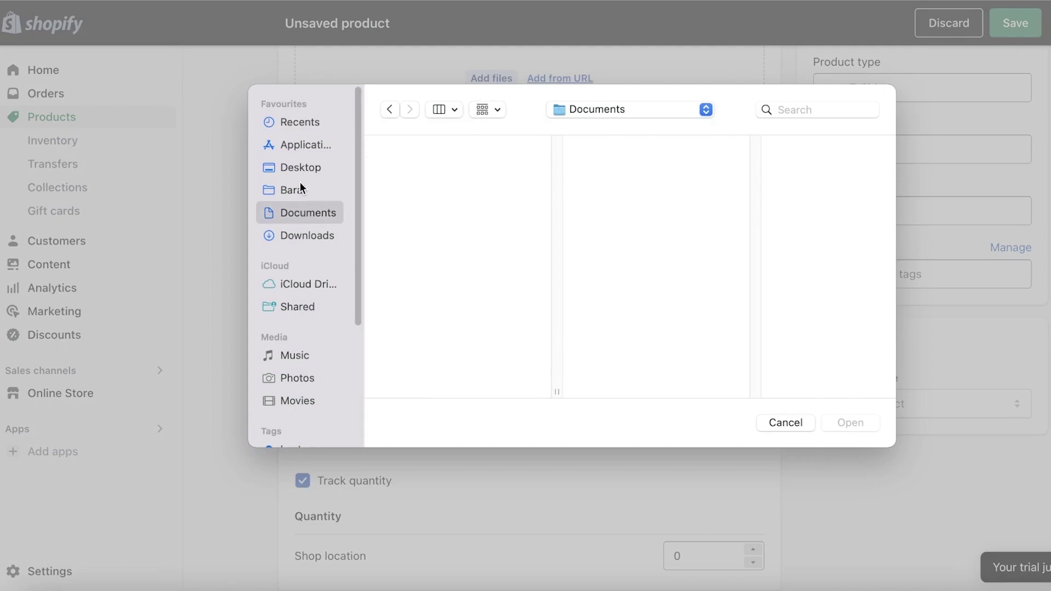
{"action": "left_click", "coordinate": [295, 235]}
{"action": "left_click", "coordinate": [774, 422]}
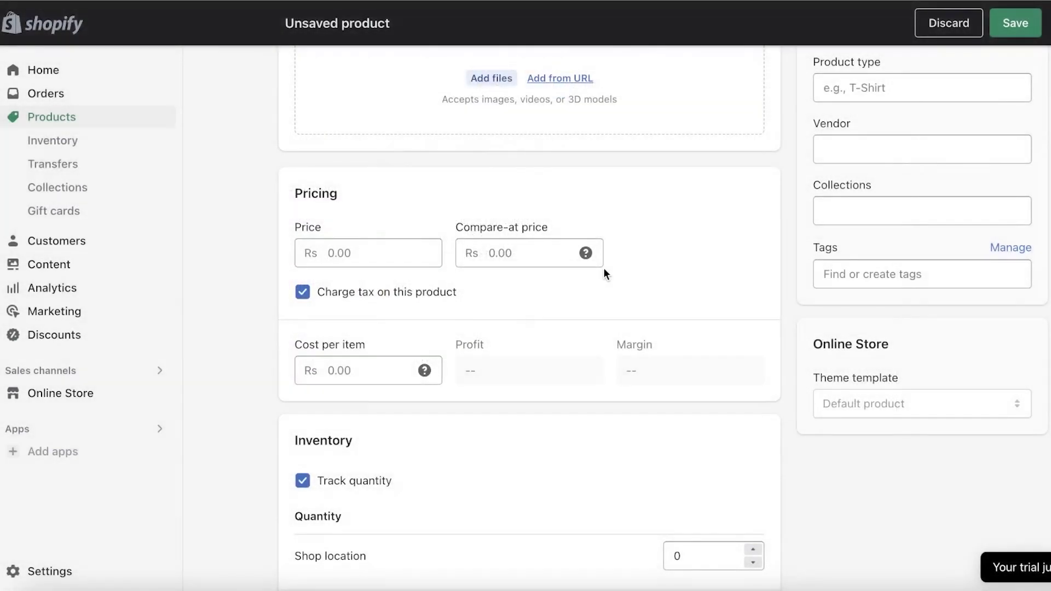
{"action": "scroll", "coordinate": [574, 271], "scroll_direction": "up", "scroll_amount": 5}
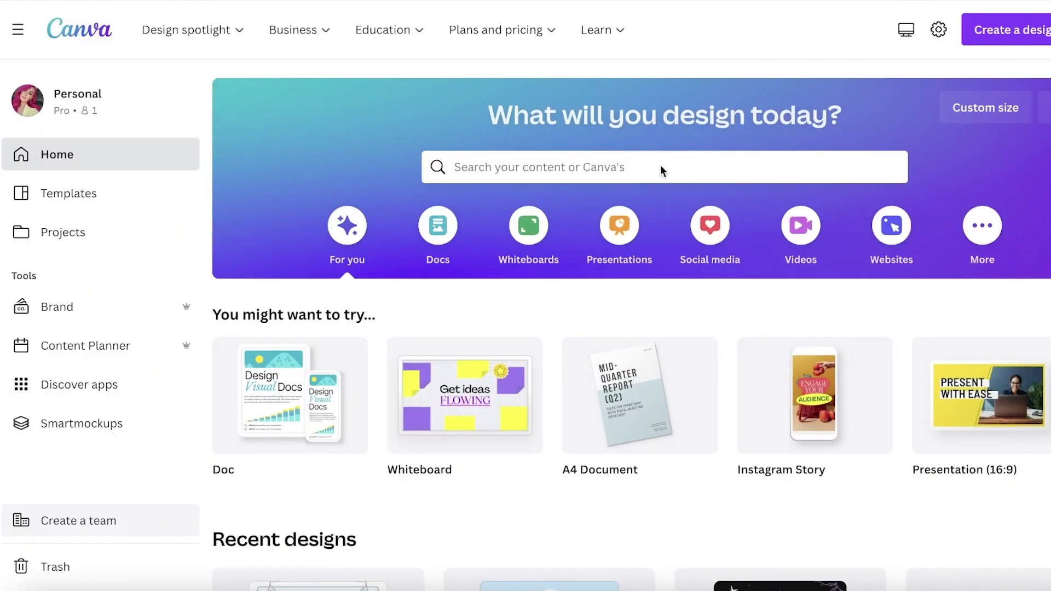
Open the recent light blue elephant baby announcement design and copy its template link.
{"action": "scroll", "coordinate": [274, 353], "scroll_direction": "down", "scroll_amount": 3}
{"action": "left_click", "coordinate": [323, 403]}
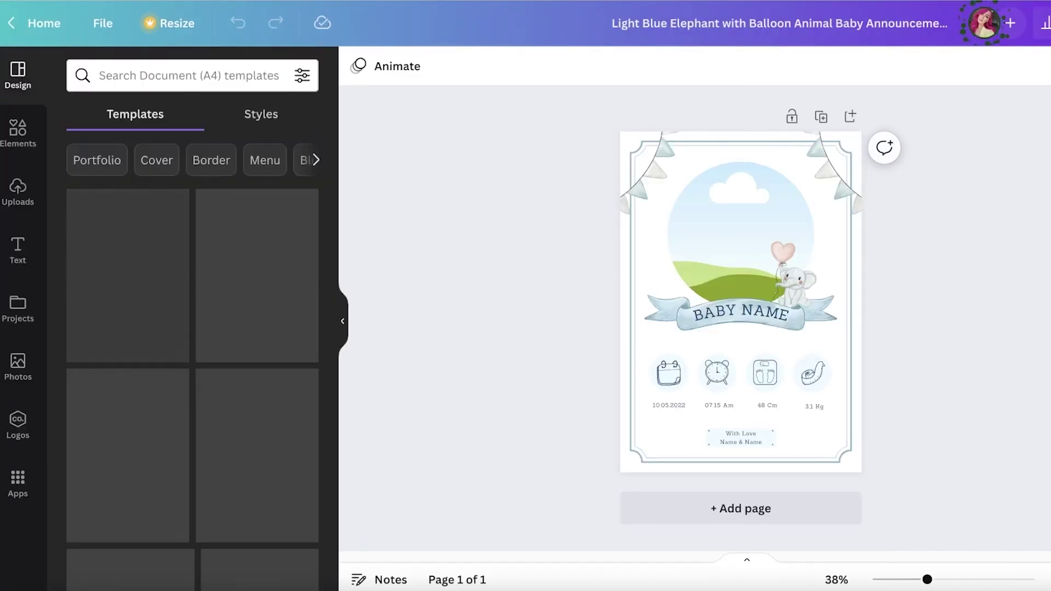
{"action": "left_click", "coordinate": [1013, 24]}
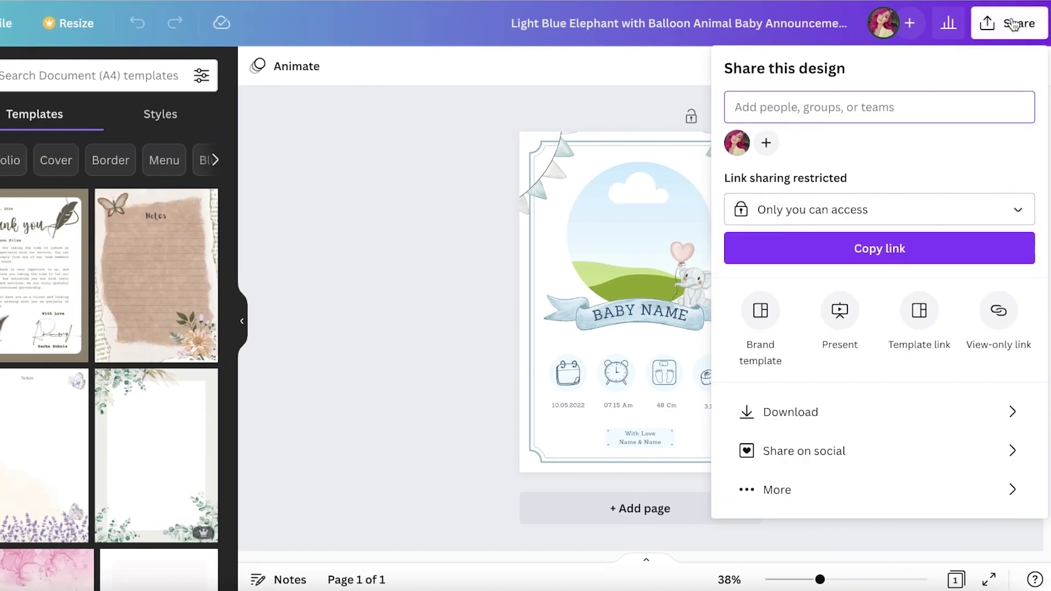
{"action": "left_click", "coordinate": [918, 311]}
{"action": "left_click", "coordinate": [1007, 177]}
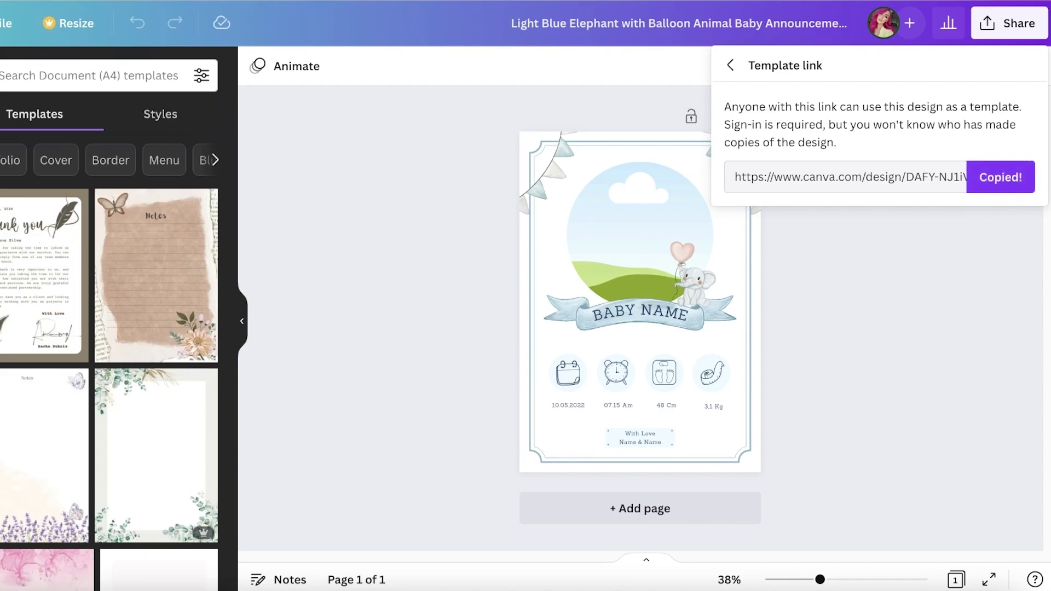
{"action": "left_click", "coordinate": [716, 146]}
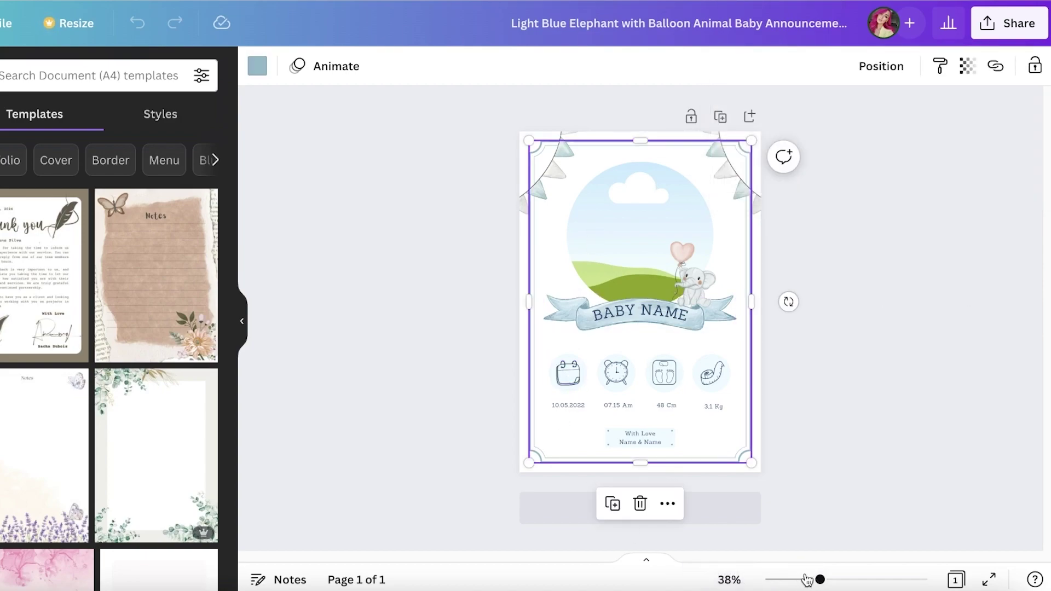
Add a heading to the design page and clear its placeholder text.
{"action": "mouse_move", "coordinate": [818, 579]}
{"action": "left_mouse_down"}
{"action": "mouse_move", "coordinate": [849, 579]}
{"action": "mouse_move", "coordinate": [828, 579]}
{"action": "left_mouse_up"}
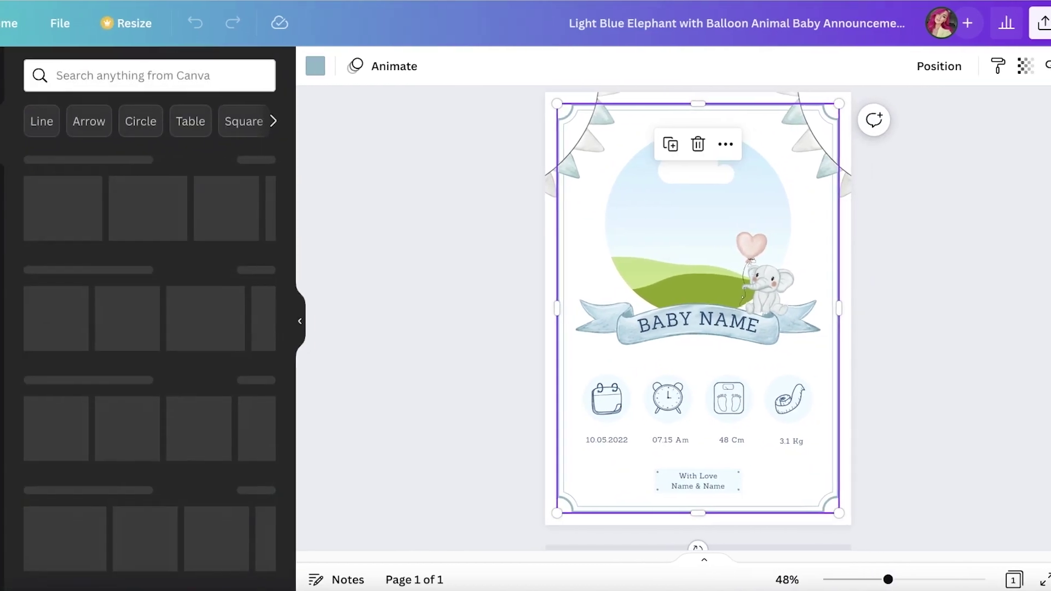
{"action": "left_click", "coordinate": [23, 251]}
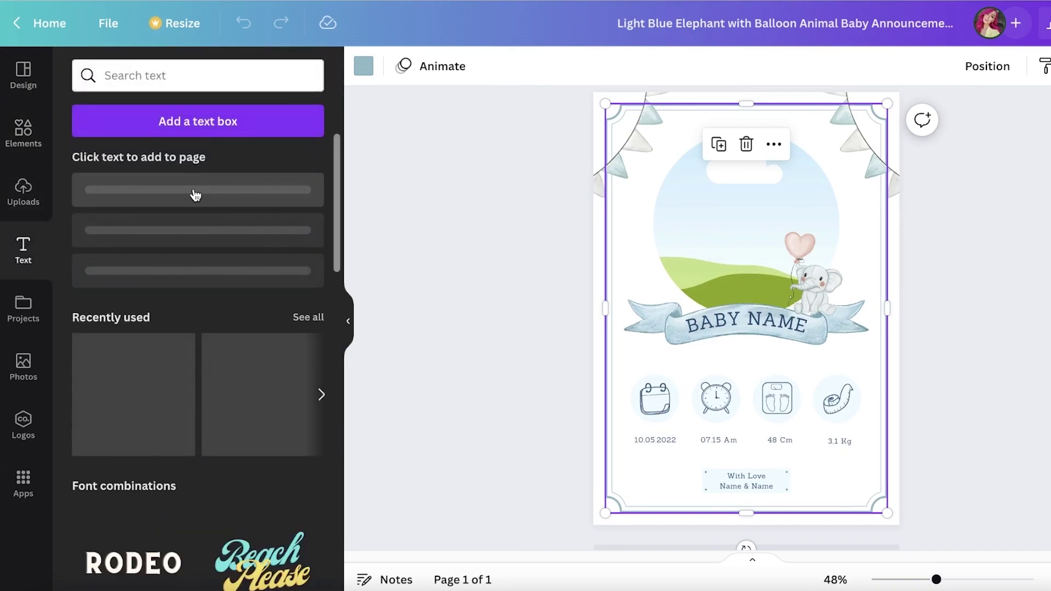
{"action": "left_click", "coordinate": [143, 206]}
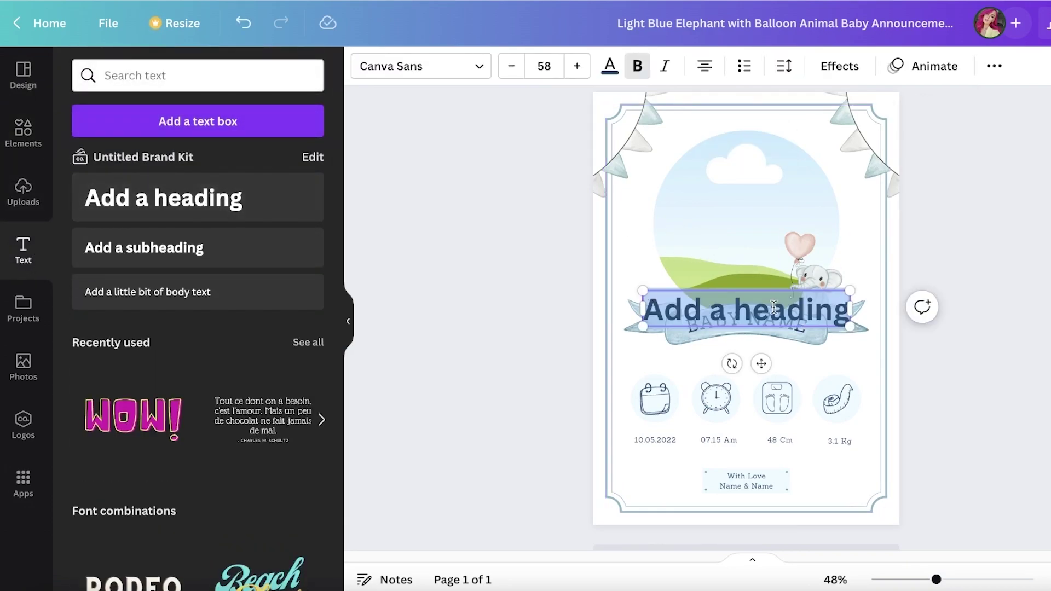
{"action": "double_click", "coordinate": [772, 310]}
{"action": "right_click", "coordinate": [772, 311]}
{"action": "left_click", "coordinate": [792, 319]}
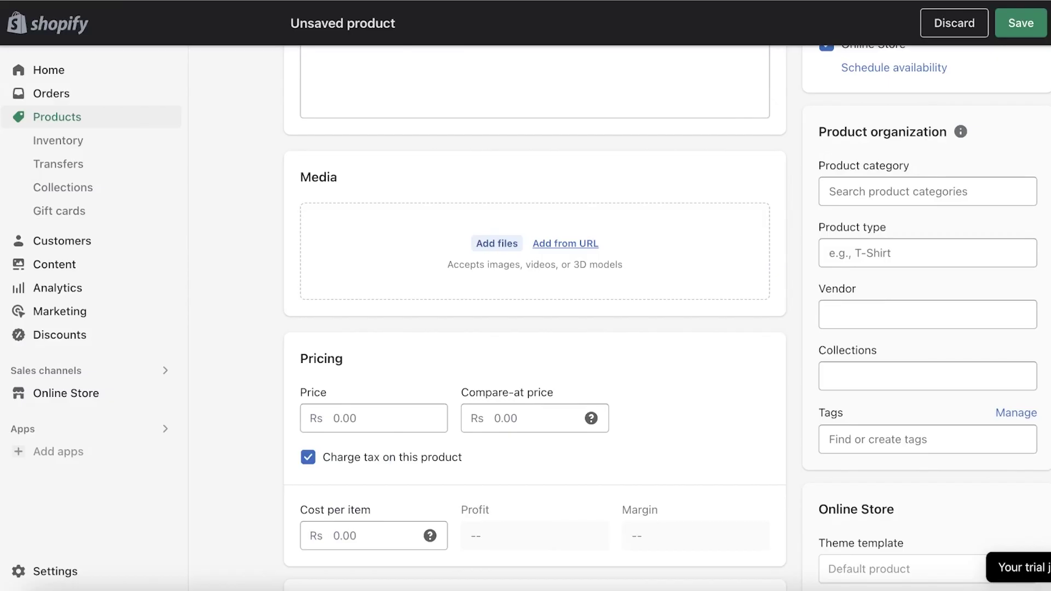
Add the baby announcement PNG from Downloads as product media and save the product.
{"action": "scroll", "coordinate": [500, 301], "scroll_direction": "up", "scroll_amount": 3}
{"action": "scroll", "coordinate": [455, 267], "scroll_direction": "down", "scroll_amount": 1}
{"action": "scroll", "coordinate": [455, 267], "scroll_direction": "down", "scroll_amount": 3}
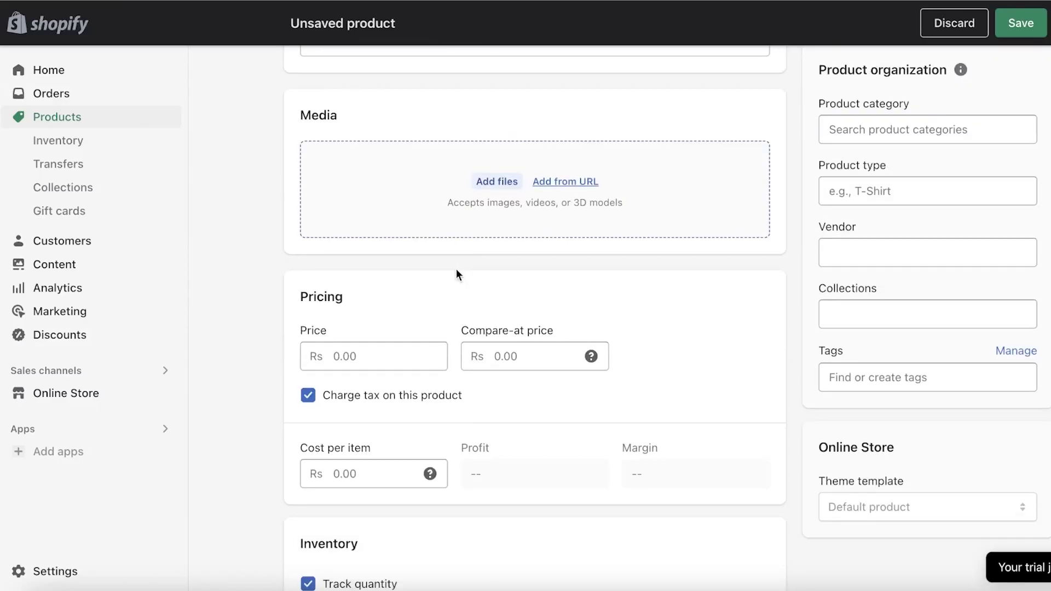
{"action": "left_click", "coordinate": [412, 209]}
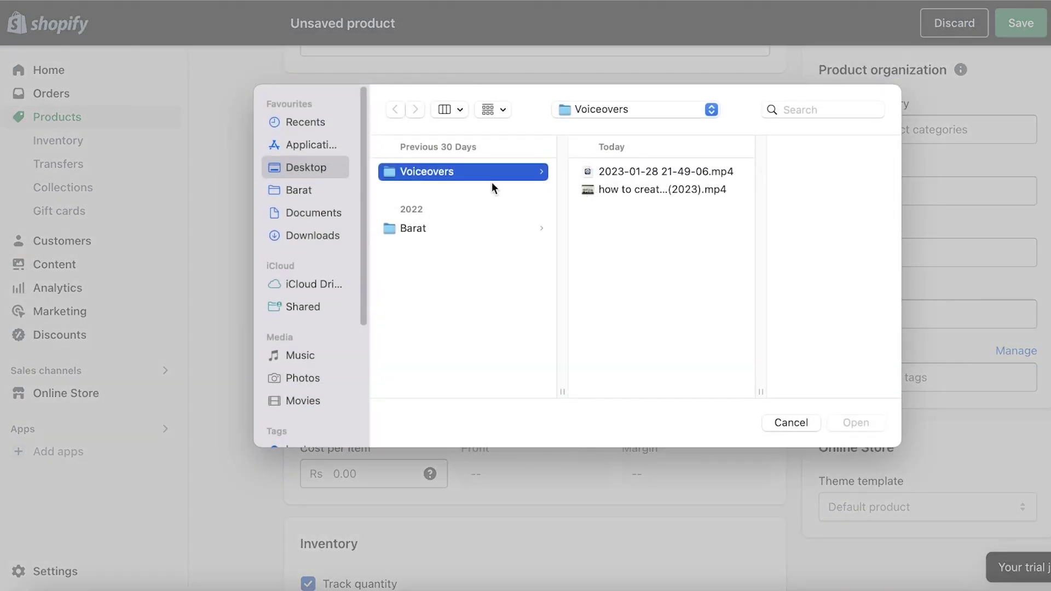
{"action": "left_click", "coordinate": [310, 237]}
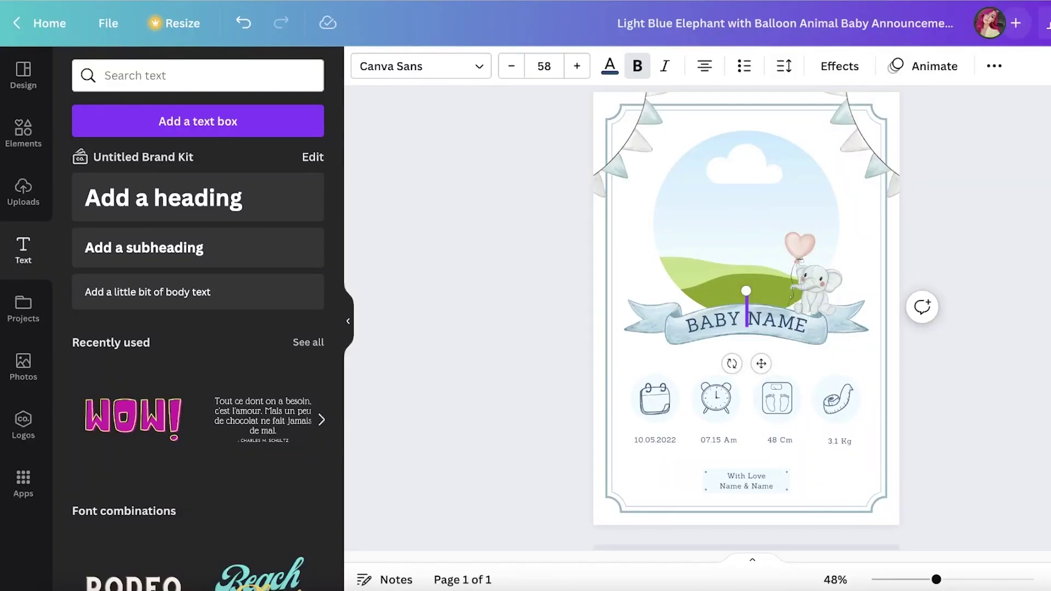
{"action": "left_click", "coordinate": [1025, 21]}
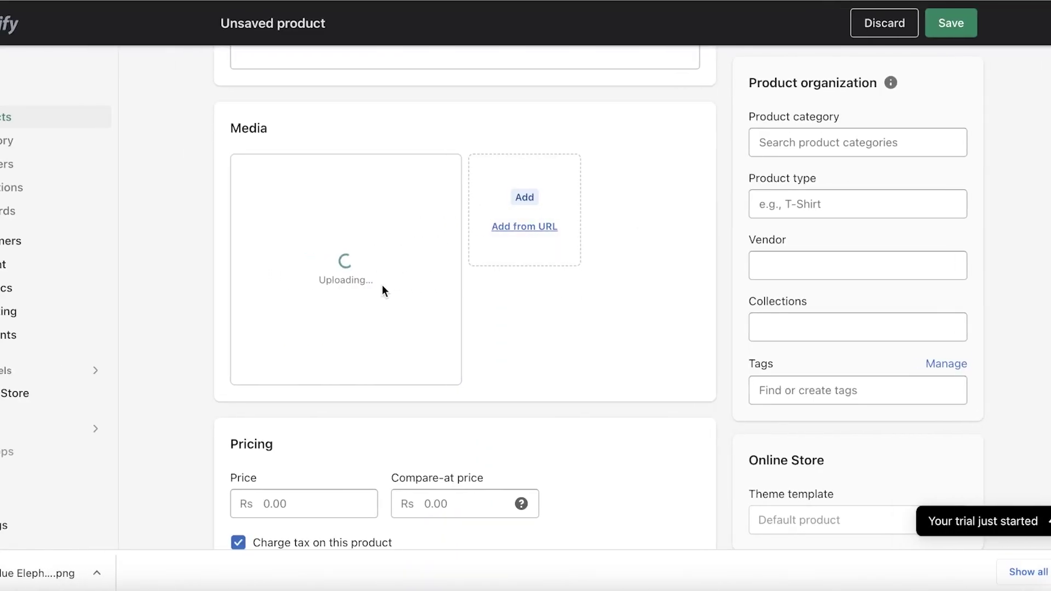
{"action": "scroll", "coordinate": [649, 321], "scroll_direction": "down", "scroll_amount": 10}
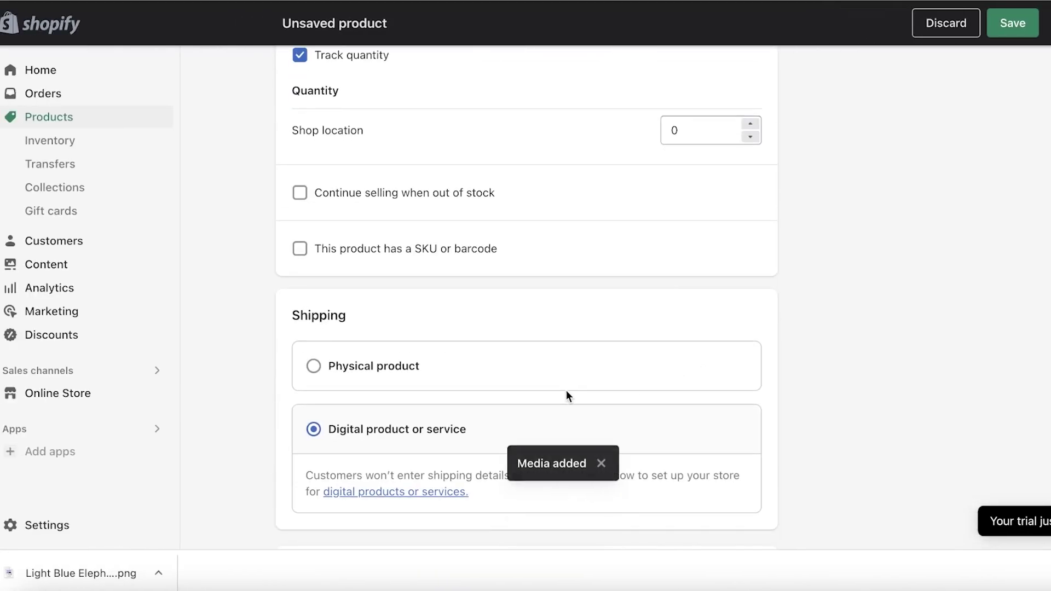
{"action": "scroll", "coordinate": [566, 394], "scroll_direction": "down", "scroll_amount": 5}
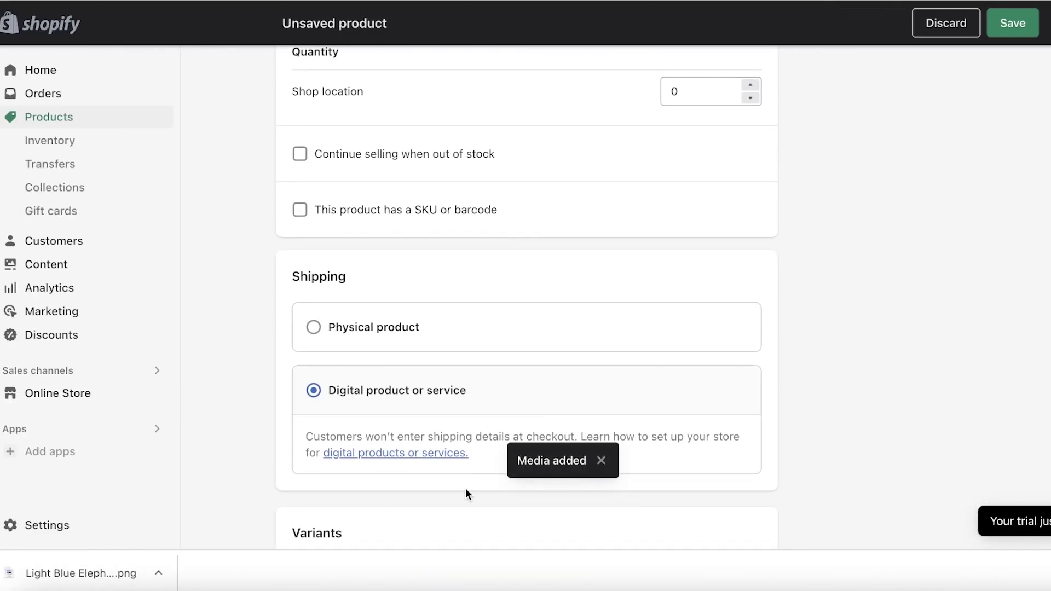
{"action": "scroll", "coordinate": [513, 410], "scroll_direction": "down", "scroll_amount": 2}
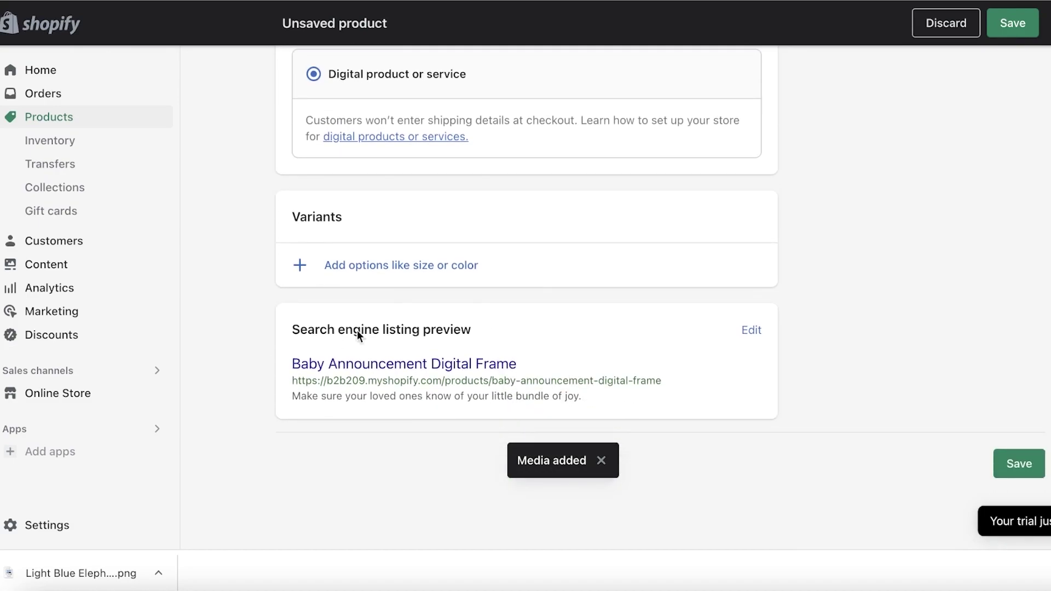
{"action": "left_click", "coordinate": [1010, 454]}
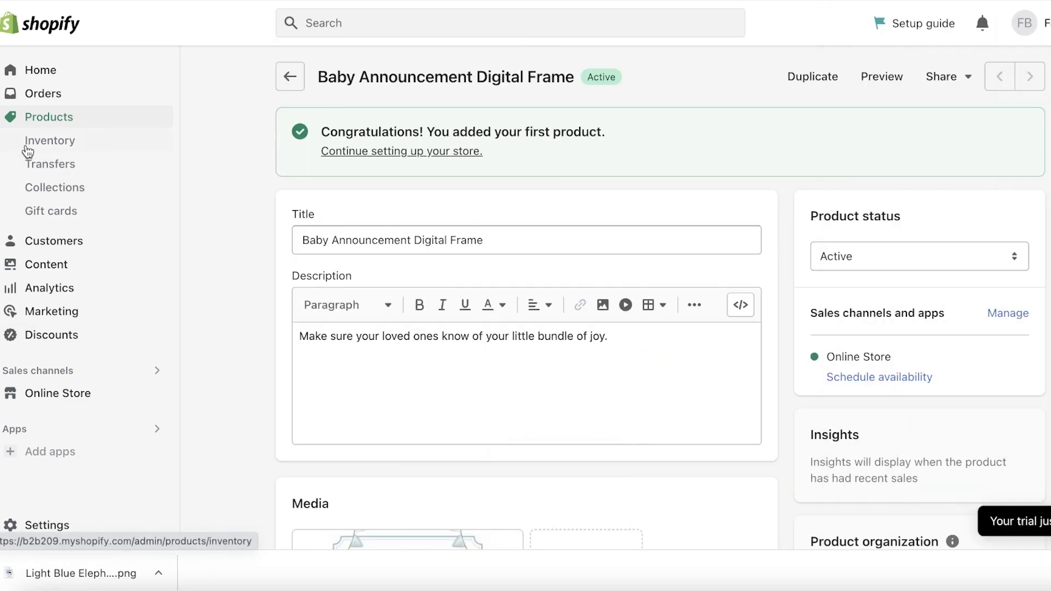
Turn off Track quantity for the Baby Announcement Digital Frame.
{"action": "scroll", "coordinate": [82, 208], "scroll_direction": "down", "scroll_amount": 8}
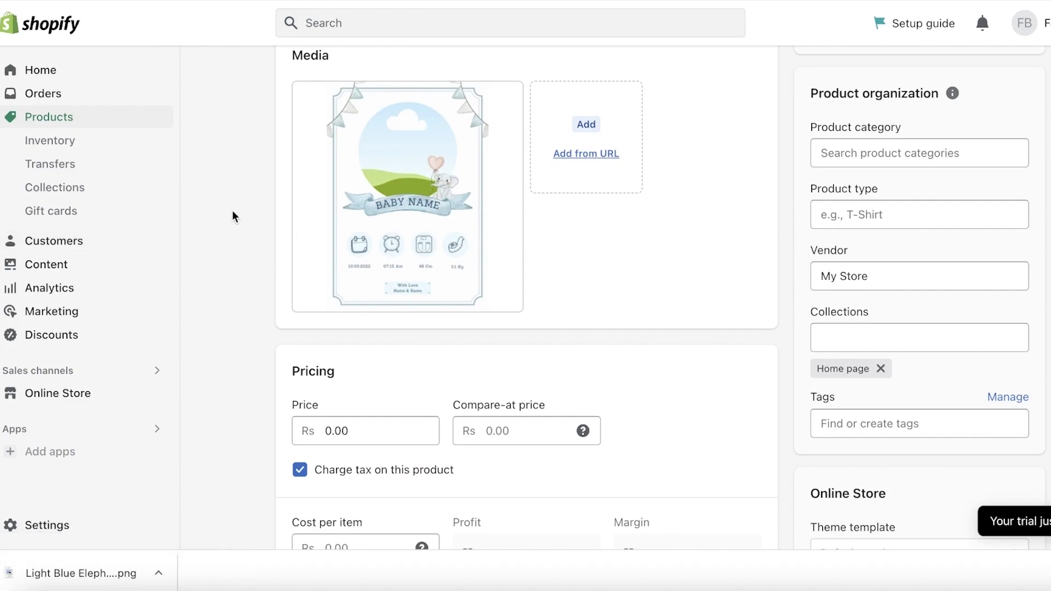
{"action": "scroll", "coordinate": [575, 201], "scroll_direction": "down", "scroll_amount": 3}
{"action": "scroll", "coordinate": [276, 280], "scroll_direction": "down", "scroll_amount": 3}
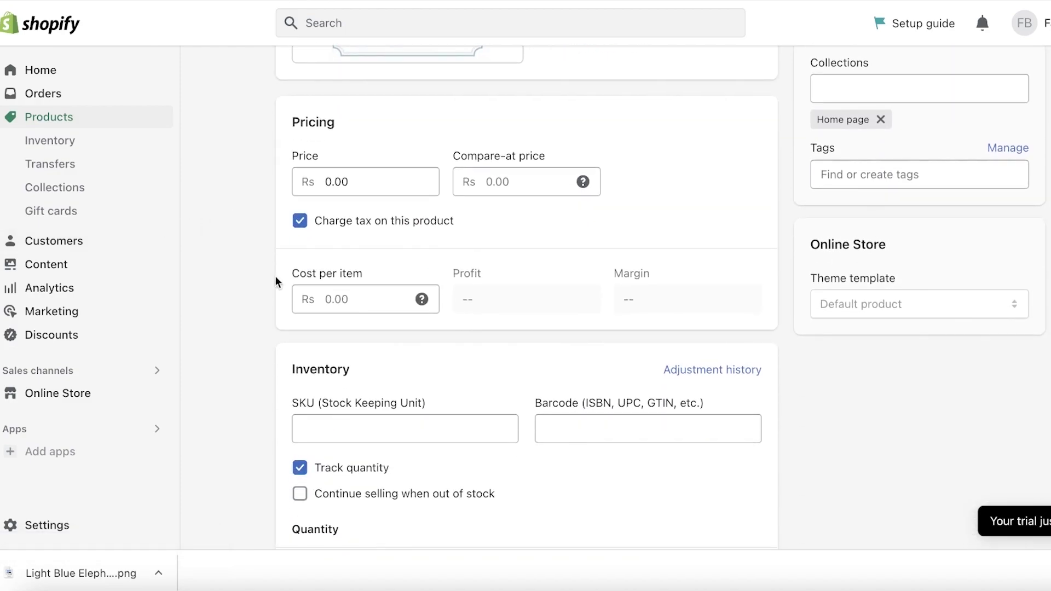
{"action": "scroll", "coordinate": [282, 273], "scroll_direction": "up", "scroll_amount": 5}
{"action": "scroll", "coordinate": [416, 254], "scroll_direction": "up", "scroll_amount": 9}
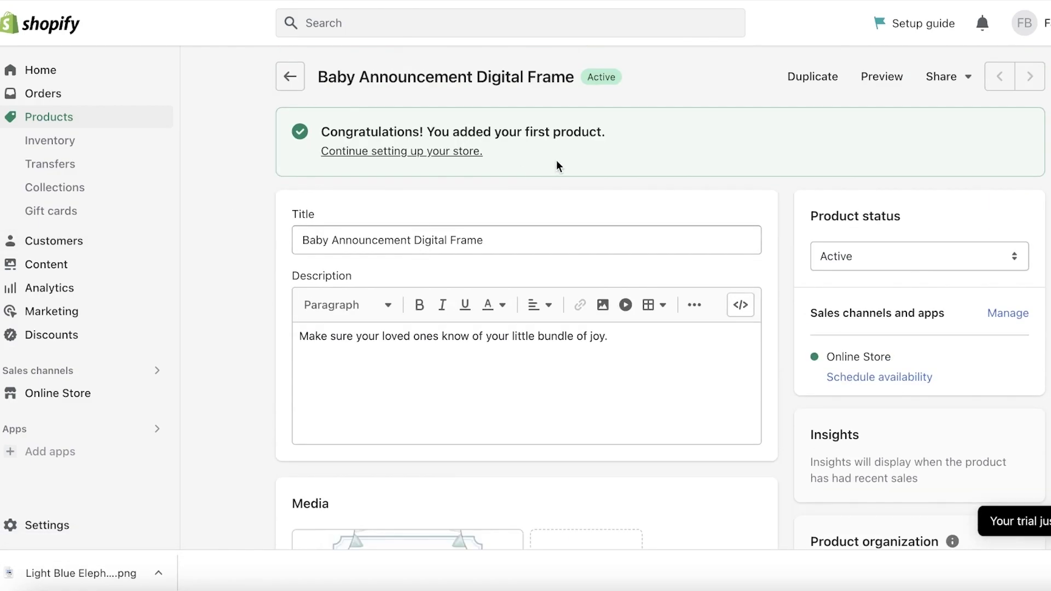
{"action": "scroll", "coordinate": [517, 222], "scroll_direction": "down", "scroll_amount": 3}
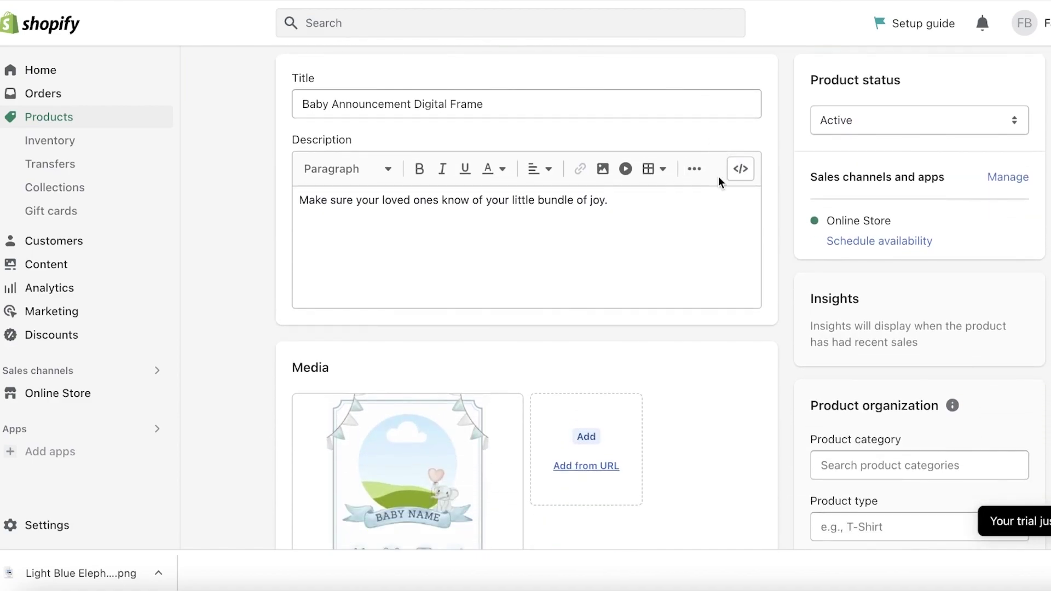
{"action": "scroll", "coordinate": [485, 241], "scroll_direction": "down", "scroll_amount": 2}
{"action": "scroll", "coordinate": [406, 228], "scroll_direction": "down", "scroll_amount": 6}
{"action": "left_click", "coordinate": [388, 255]}
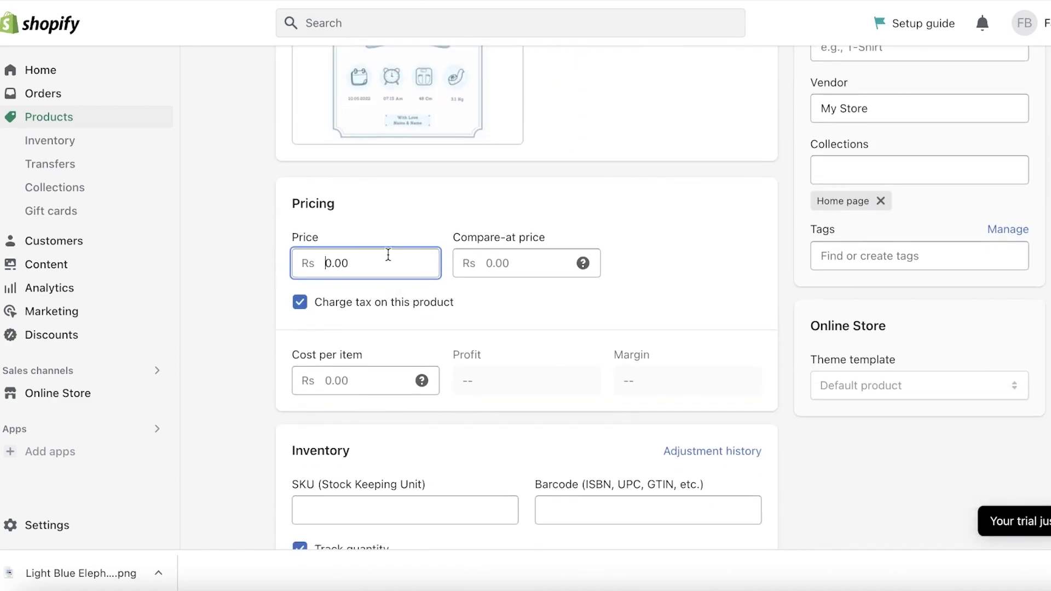
{"action": "scroll", "coordinate": [352, 306], "scroll_direction": "down", "scroll_amount": 5}
{"action": "left_click", "coordinate": [347, 297]}
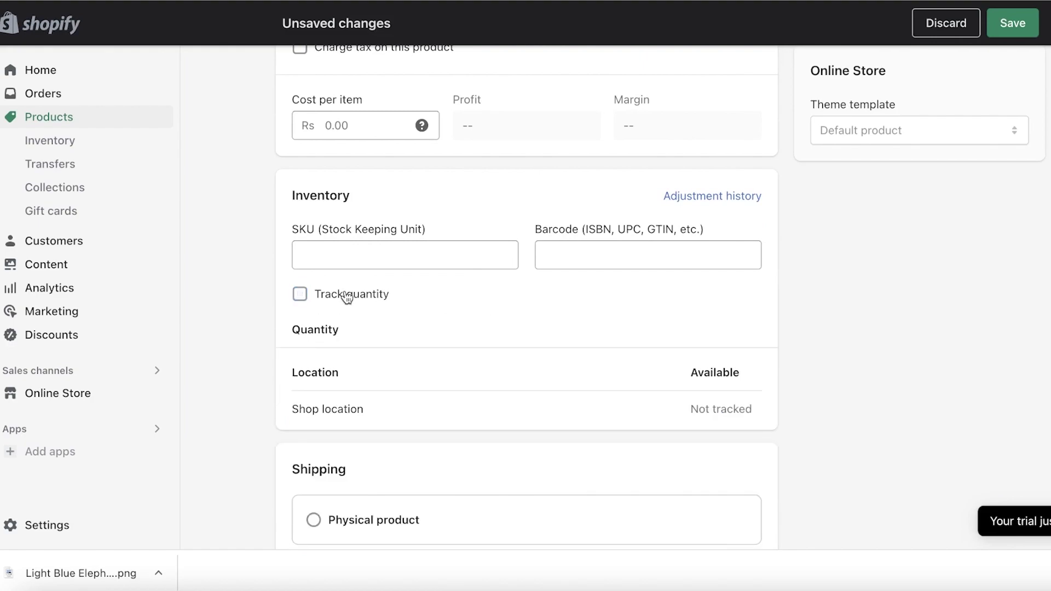
Confirm shipping is set to Digital product or service and save the product.
{"action": "scroll", "coordinate": [345, 318], "scroll_direction": "down", "scroll_amount": 4}
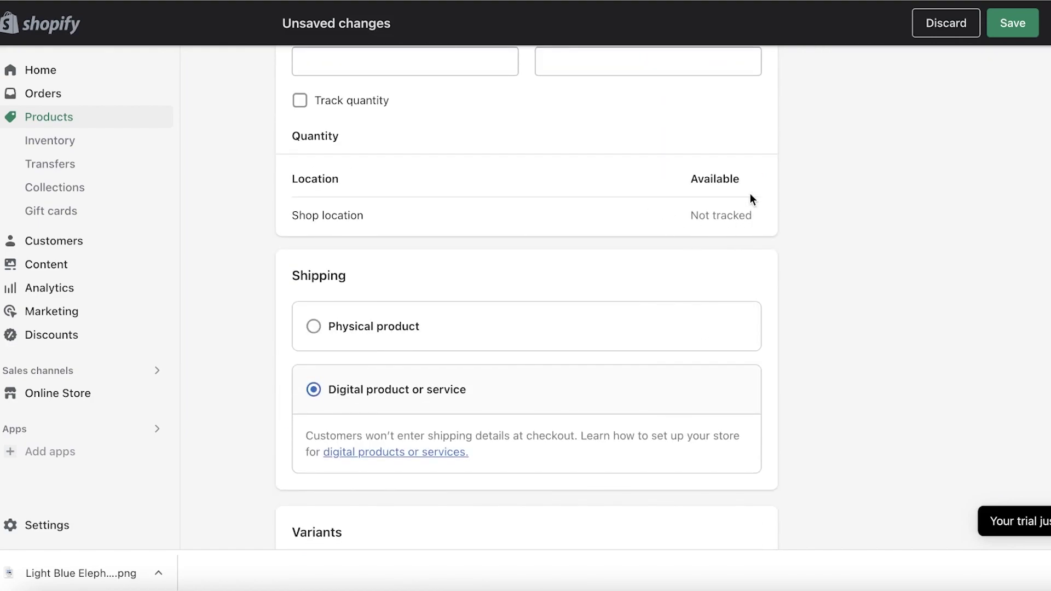
{"action": "scroll", "coordinate": [443, 368], "scroll_direction": "down", "scroll_amount": 1}
{"action": "scroll", "coordinate": [479, 371], "scroll_direction": "down", "scroll_amount": 3}
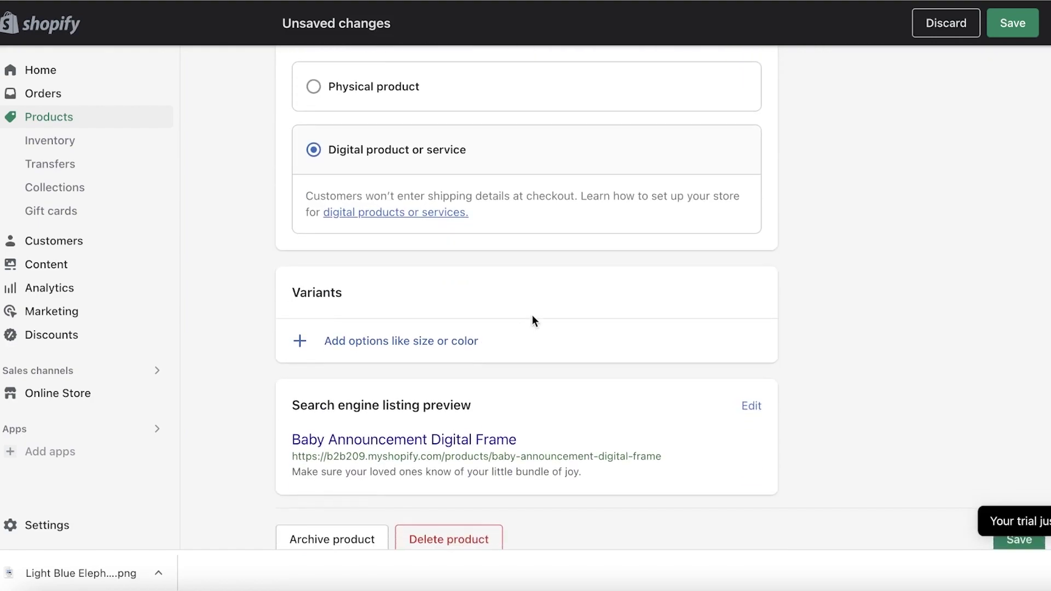
{"action": "scroll", "coordinate": [431, 341], "scroll_direction": "up", "scroll_amount": 15}
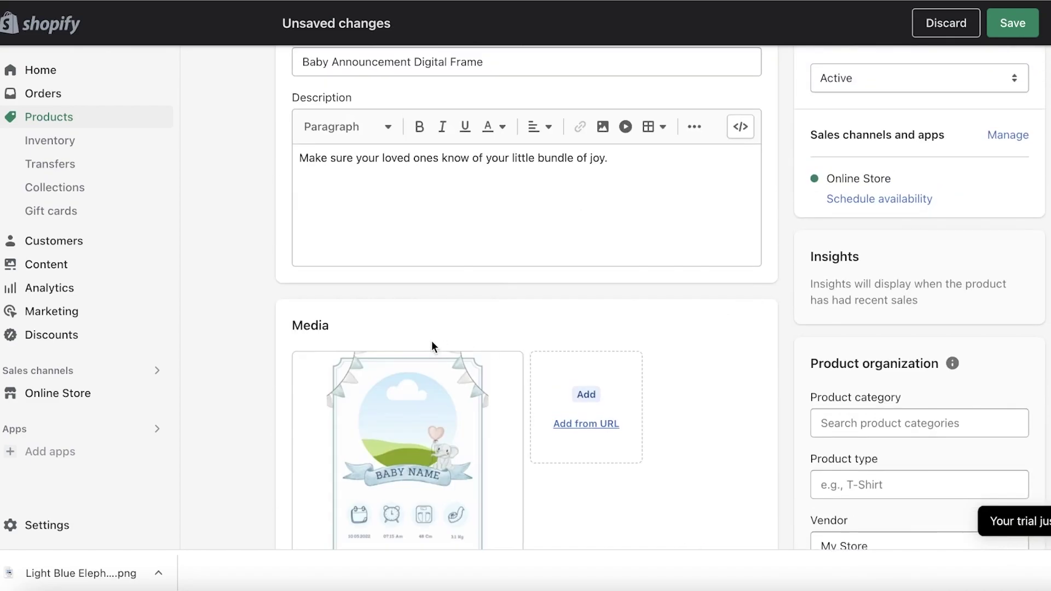
{"action": "scroll", "coordinate": [383, 350], "scroll_direction": "down", "scroll_amount": 5}
{"action": "scroll", "coordinate": [466, 241], "scroll_direction": "down", "scroll_amount": 1}
{"action": "scroll", "coordinate": [470, 134], "scroll_direction": "up", "scroll_amount": 7}
{"action": "scroll", "coordinate": [351, 110], "scroll_direction": "down", "scroll_amount": 2}
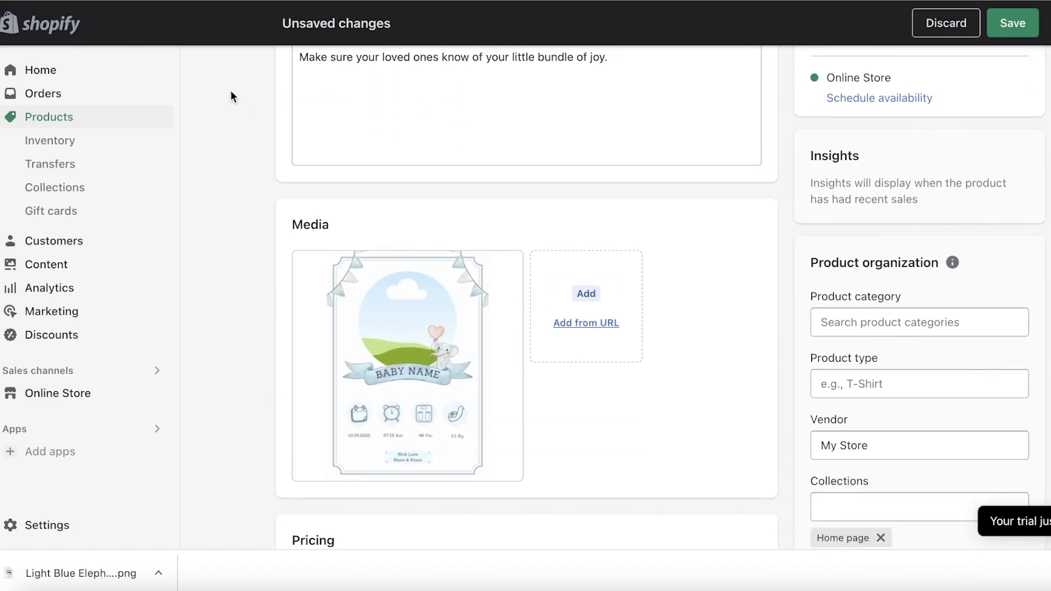
{"action": "left_click", "coordinate": [1005, 33]}
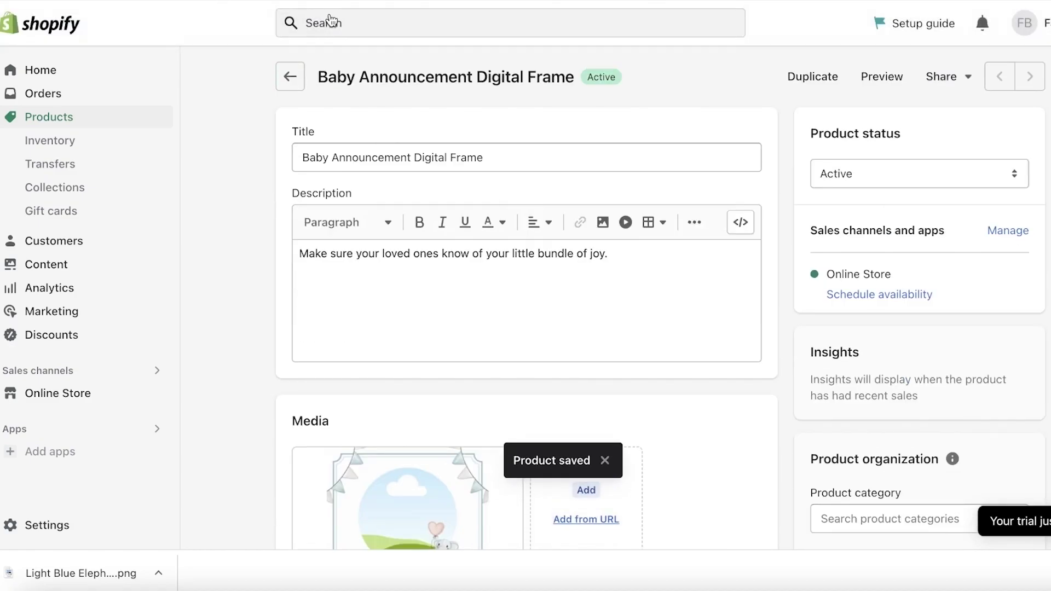
Search 'digital downloads' filtered to Apps and add the free Digital Downloads app by Shopify.
{"action": "left_click", "coordinate": [330, 21]}
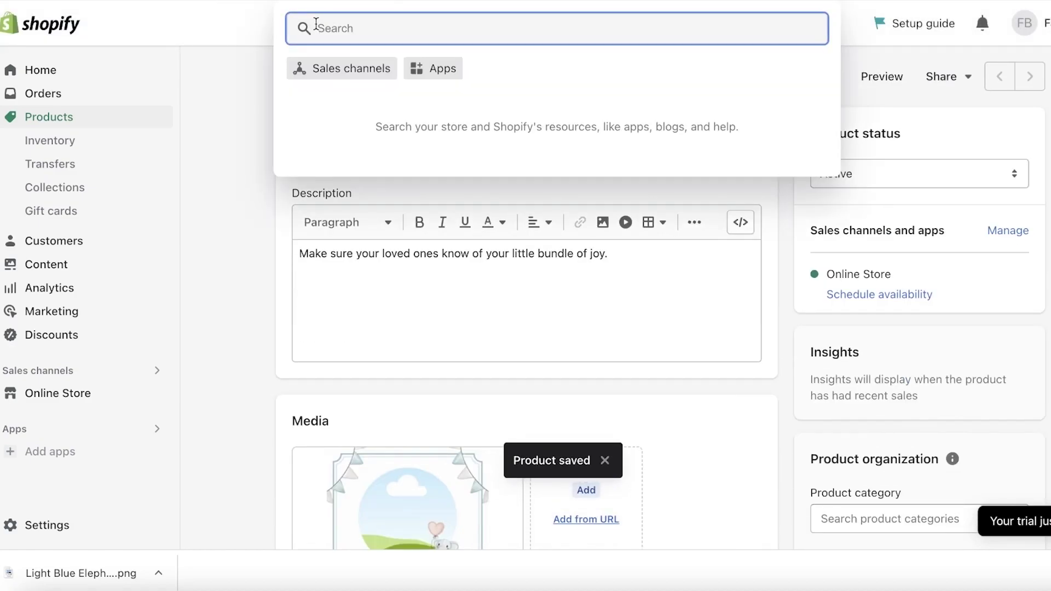
{"action": "left_click", "coordinate": [441, 69]}
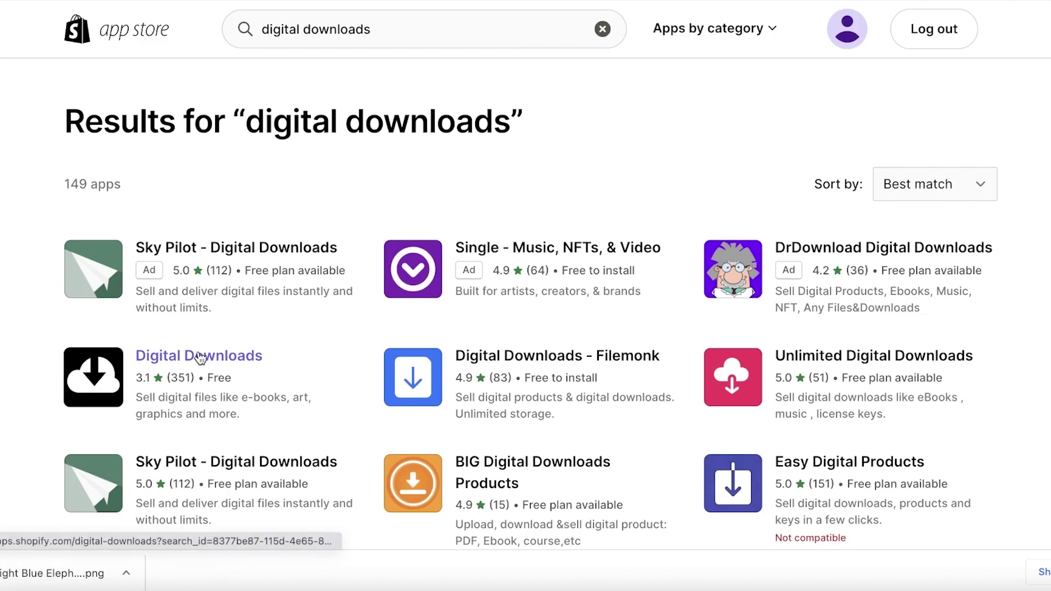
{"action": "left_click", "coordinate": [200, 357]}
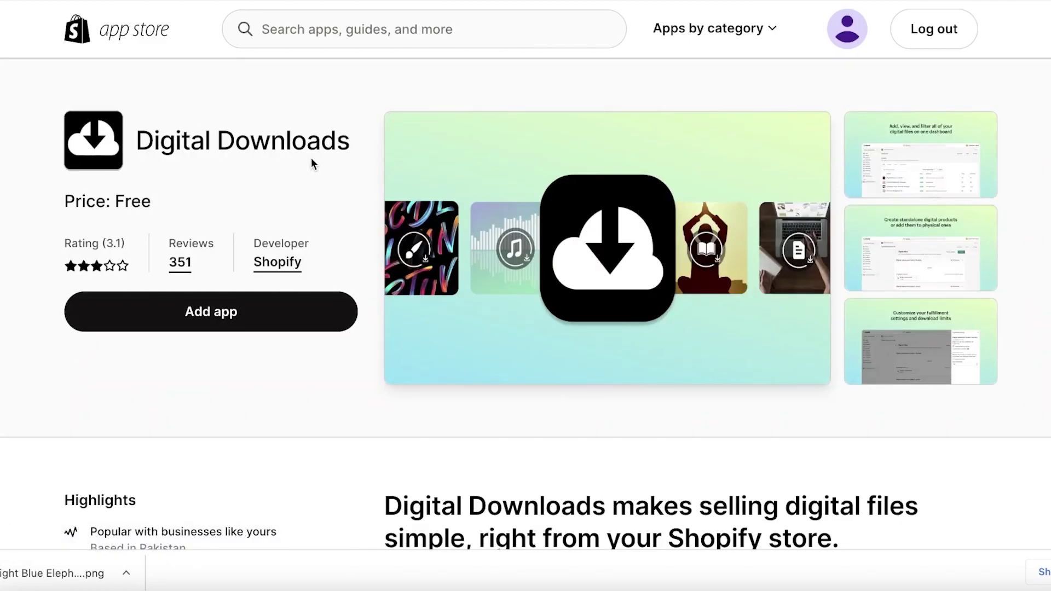
{"action": "left_click", "coordinate": [201, 322]}
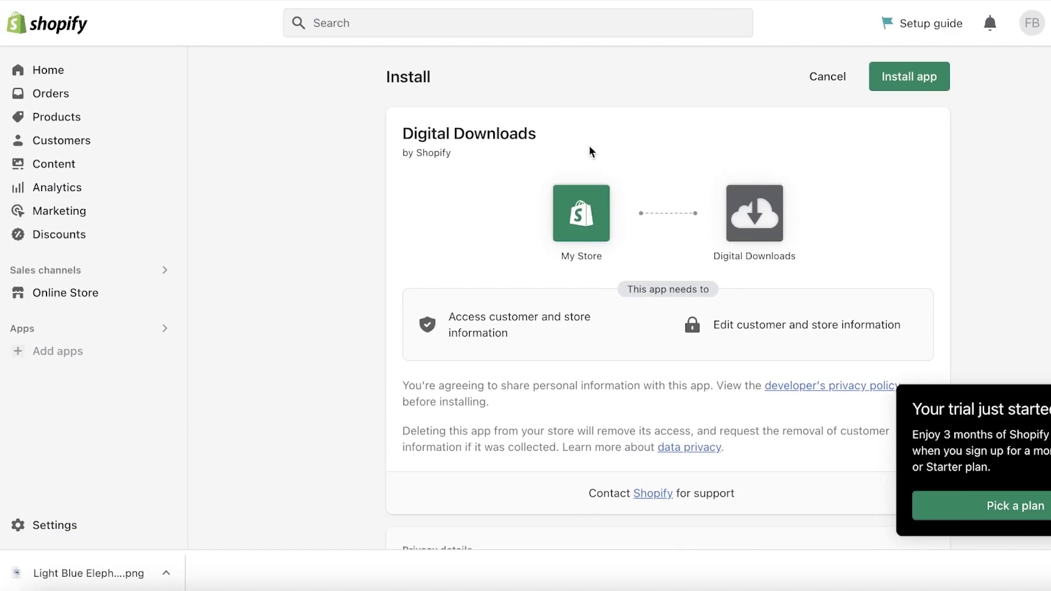
Install Digital Downloads and open the Baby Announcement Digital Frame's digital files page, cancelling the file picker.
{"action": "left_click", "coordinate": [929, 68]}
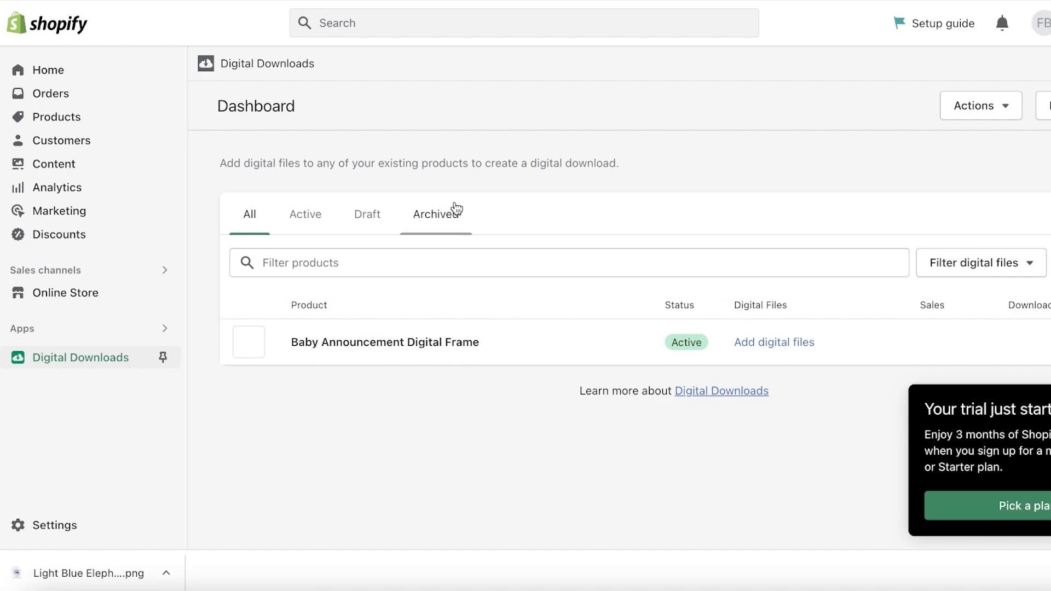
{"action": "left_click", "coordinate": [457, 343]}
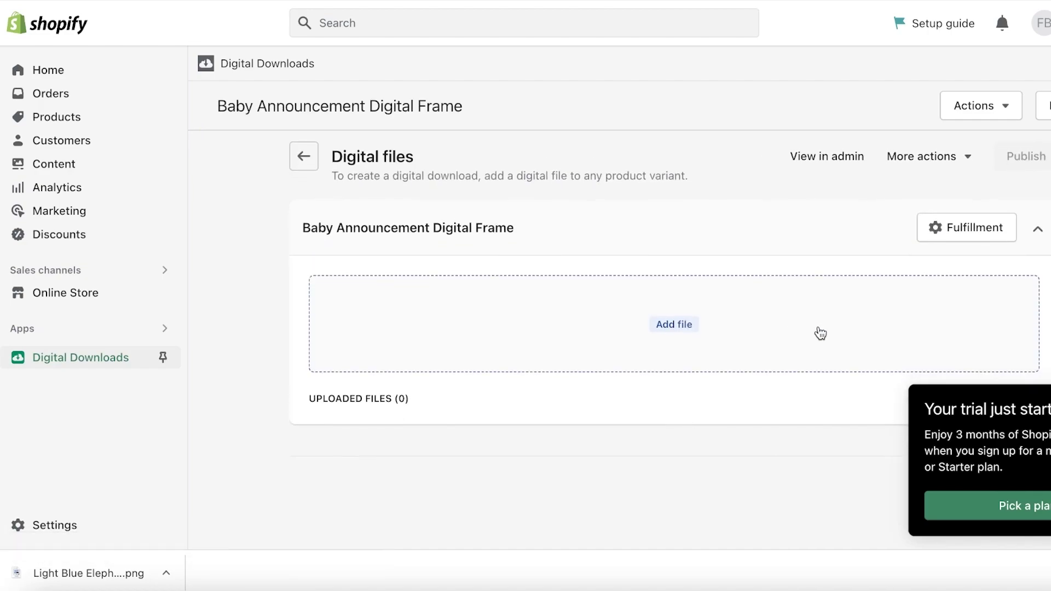
{"action": "left_click", "coordinate": [675, 328]}
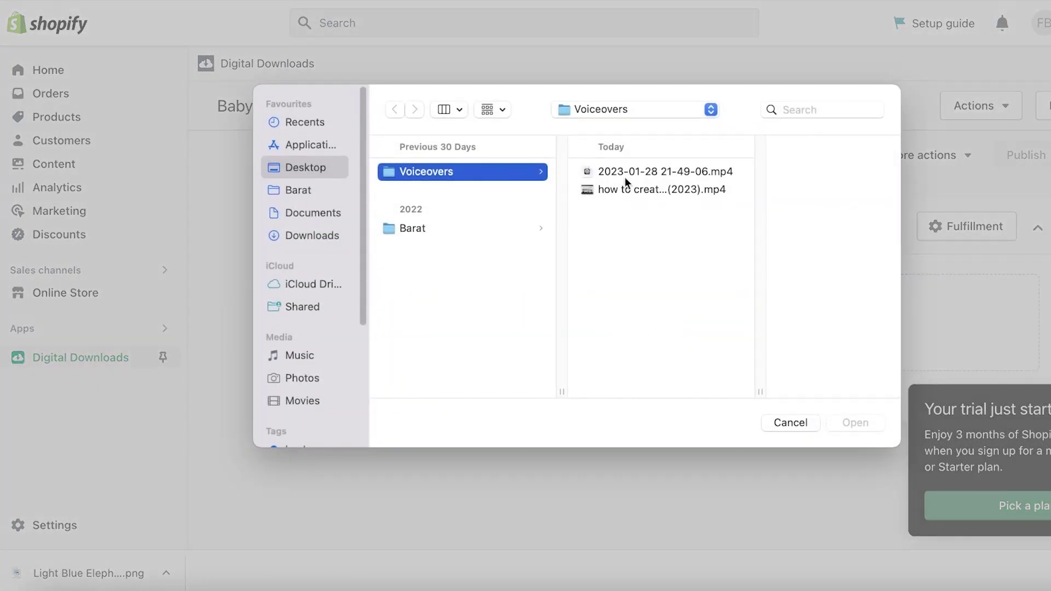
{"action": "left_click", "coordinate": [786, 425]}
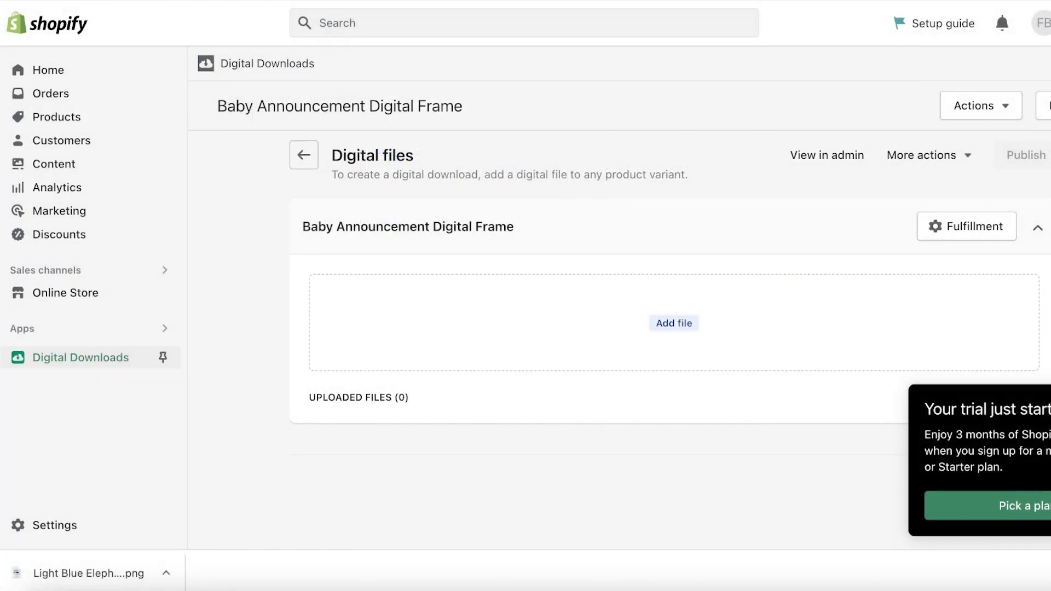
Paste the copied Canva template link into a Word document and save it.
{"action": "key", "text": "super+t"}
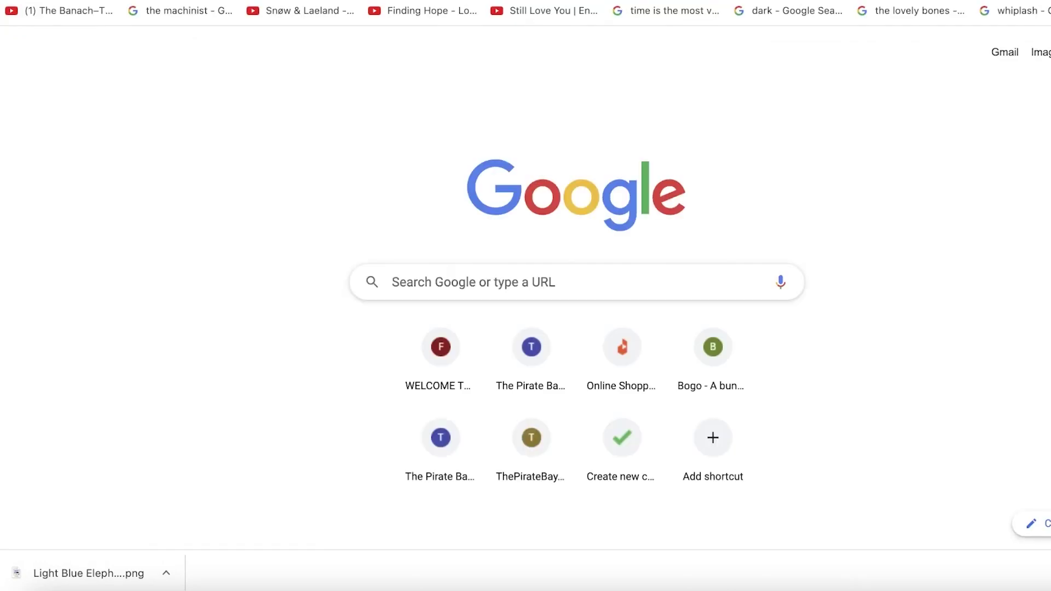
{"action": "key", "text": "super+w"}
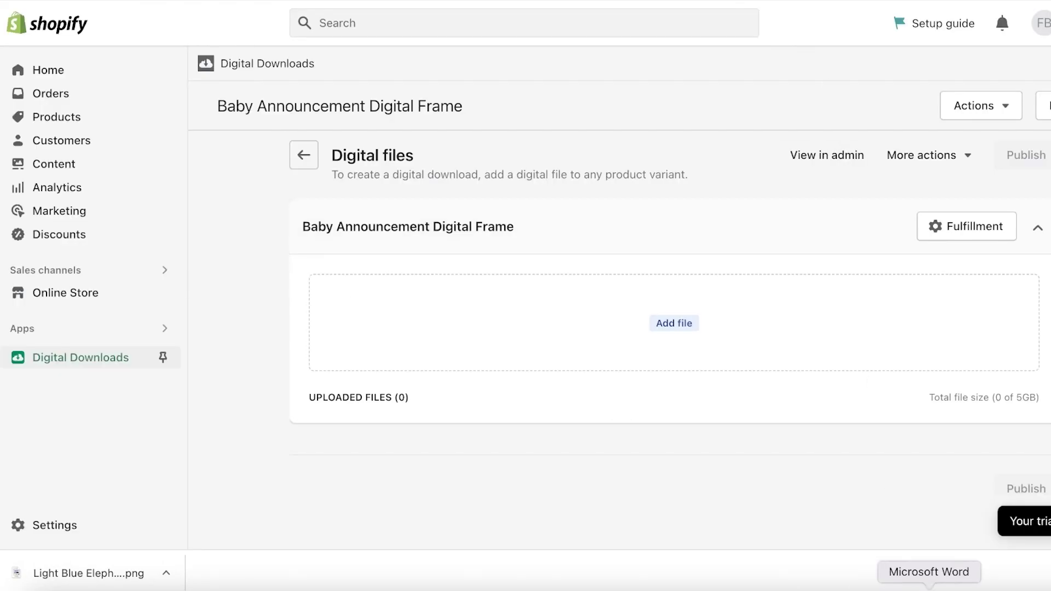
{"action": "right_click", "coordinate": [399, 204]}
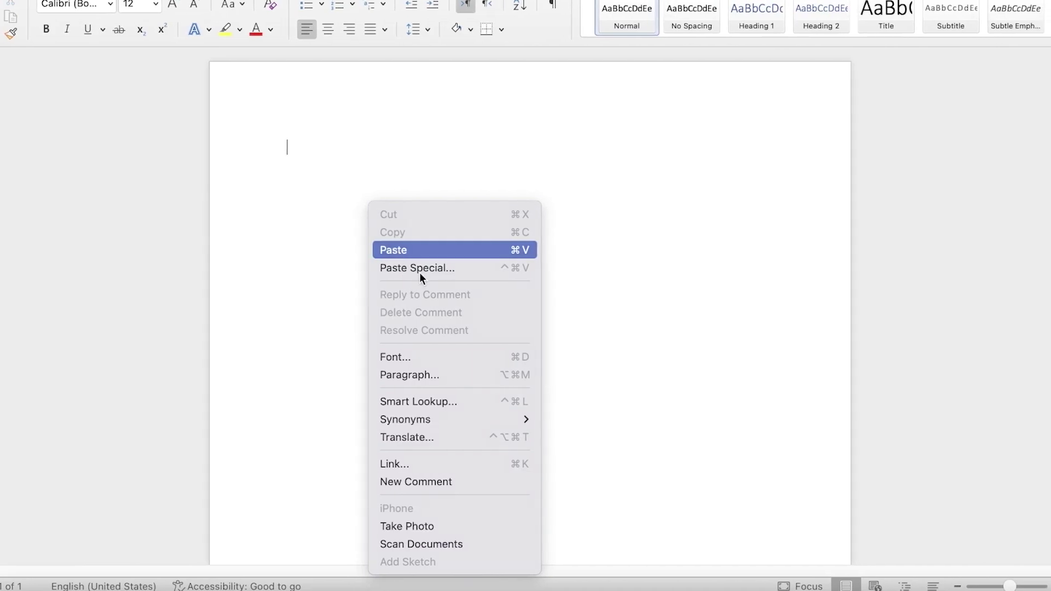
{"action": "left_click", "coordinate": [422, 250]}
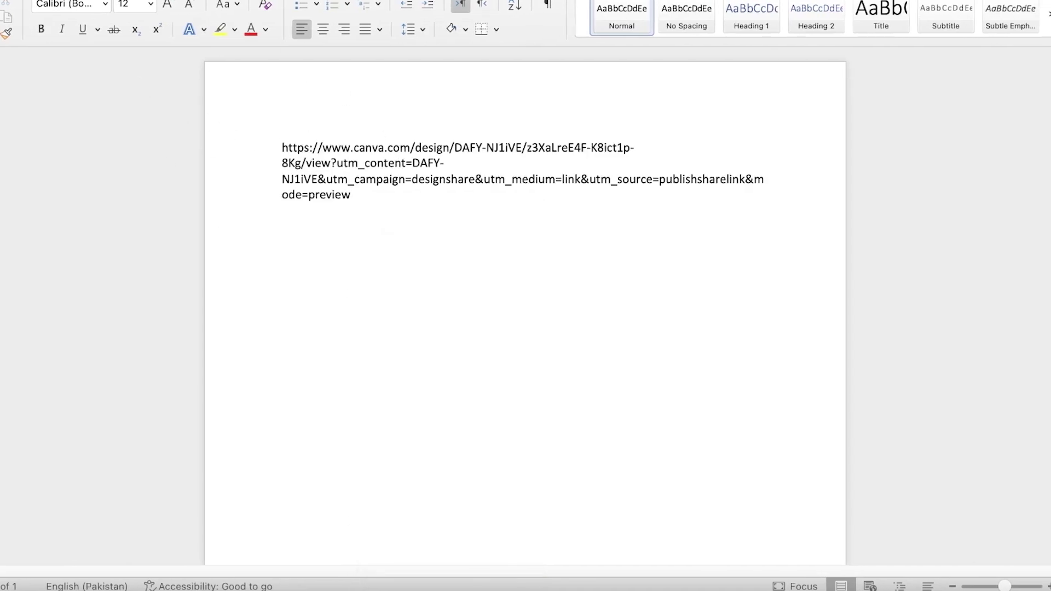
{"action": "key", "text": "super+s"}
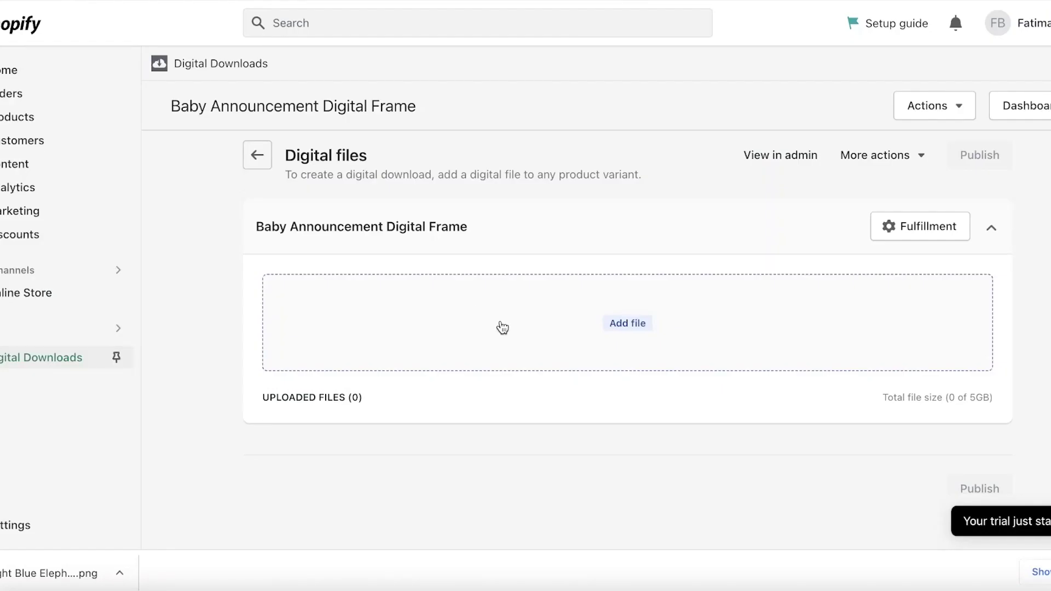
Upload shopify.docx from Downloads as the product's digital file and publish it.
{"action": "left_click", "coordinate": [501, 327]}
{"action": "left_click", "coordinate": [258, 234]}
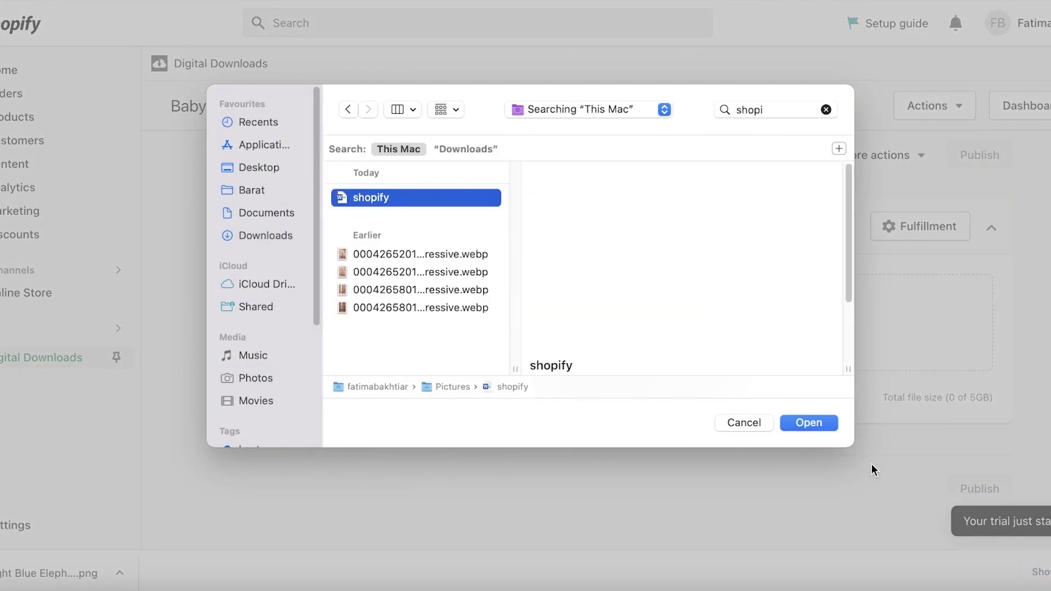
{"action": "left_click", "coordinate": [808, 423]}
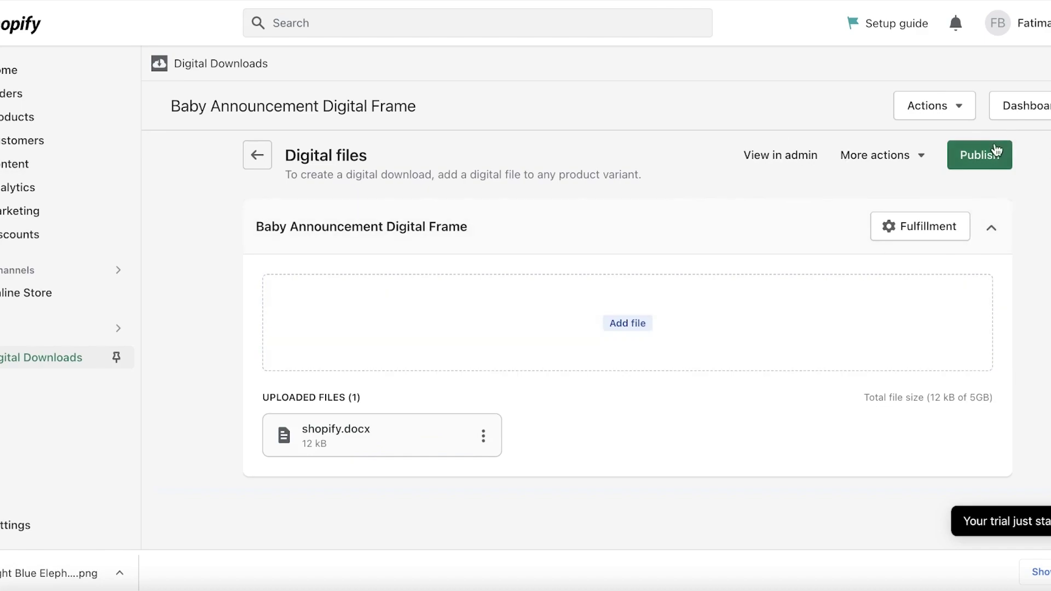
{"action": "left_click", "coordinate": [975, 161]}
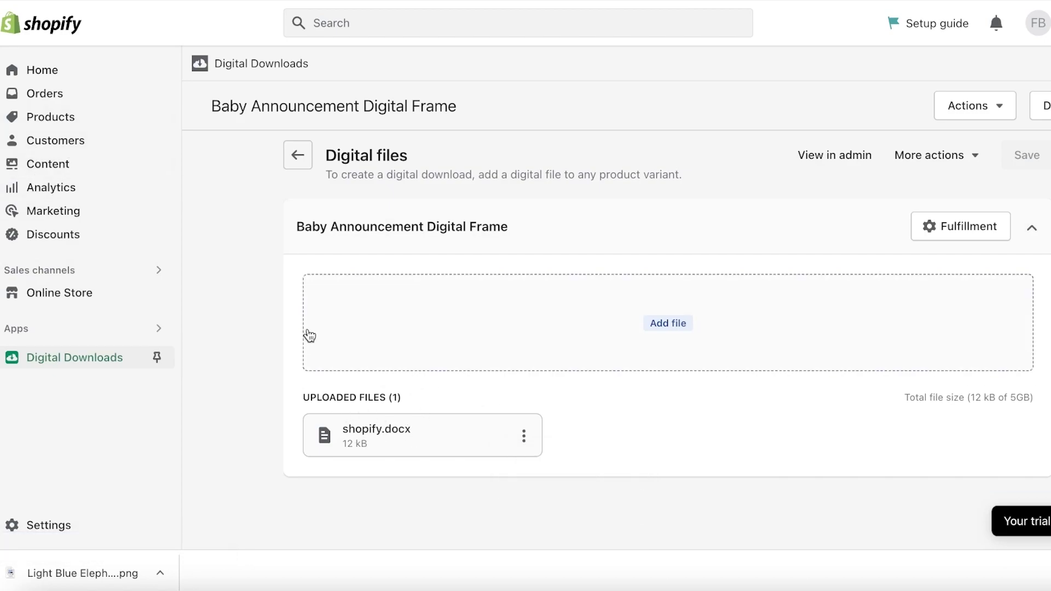
{"action": "scroll", "coordinate": [810, 296], "scroll_direction": "down", "scroll_amount": 1}
{"action": "scroll", "coordinate": [826, 290], "scroll_direction": "up", "scroll_amount": 2}
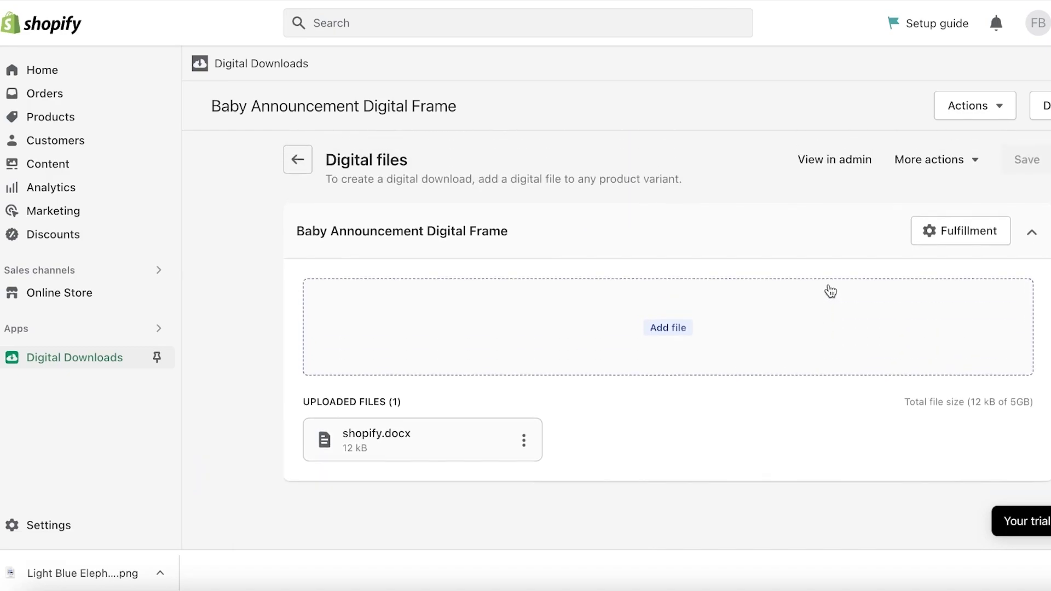